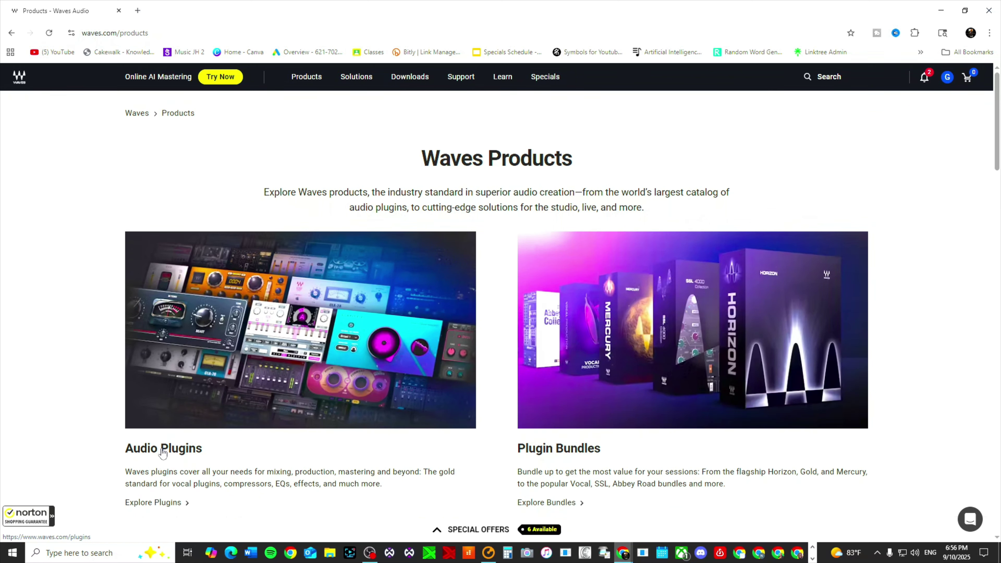
Step: Open the Audio Plugins catalogue from the Waves products page and look through the listed plugins
{"action": "left_click", "coordinate": [162, 448]}
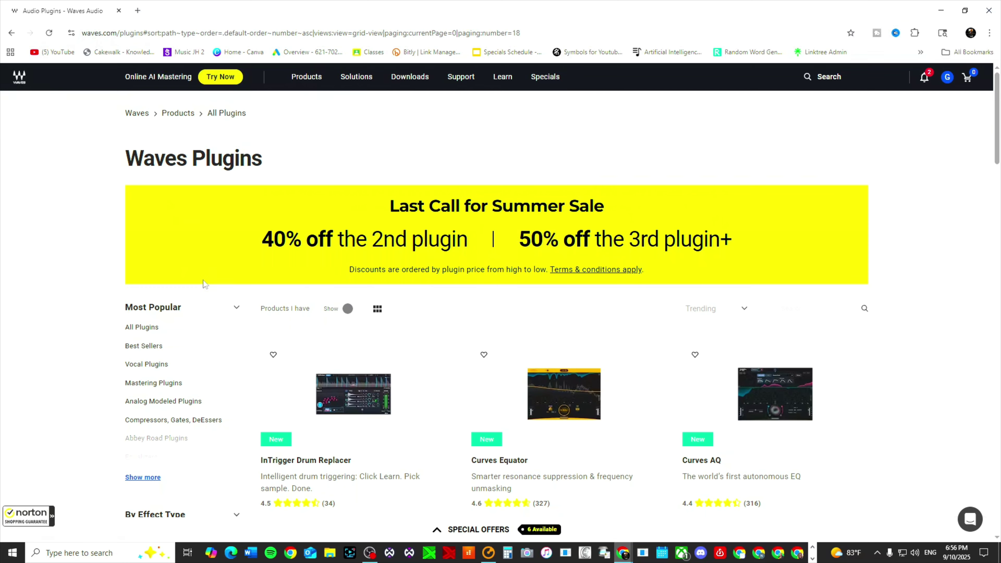
{"action": "scroll", "coordinate": [209, 283], "scroll_direction": "down", "scroll_amount": 4}
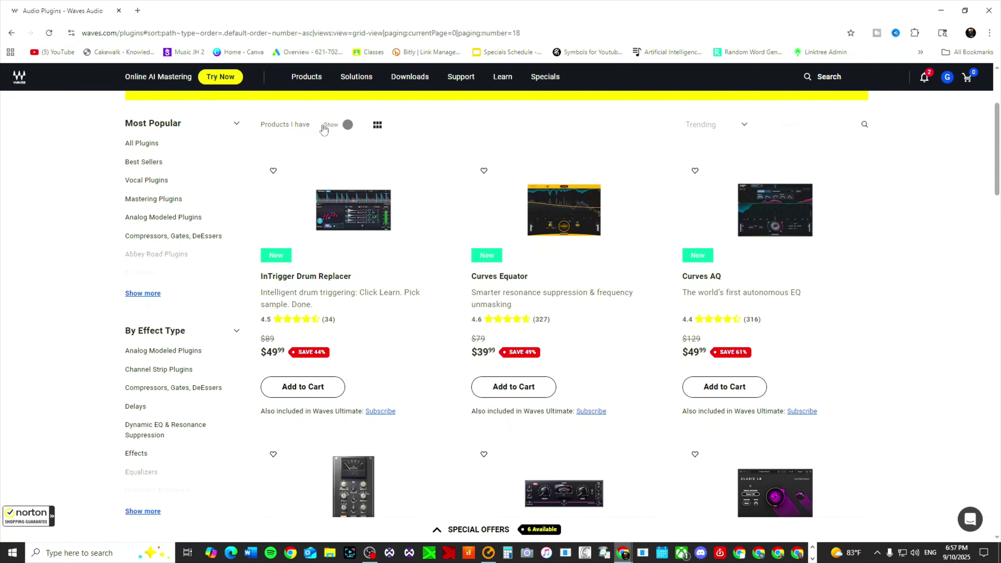
{"action": "scroll", "coordinate": [348, 241], "scroll_direction": "up", "scroll_amount": 4}
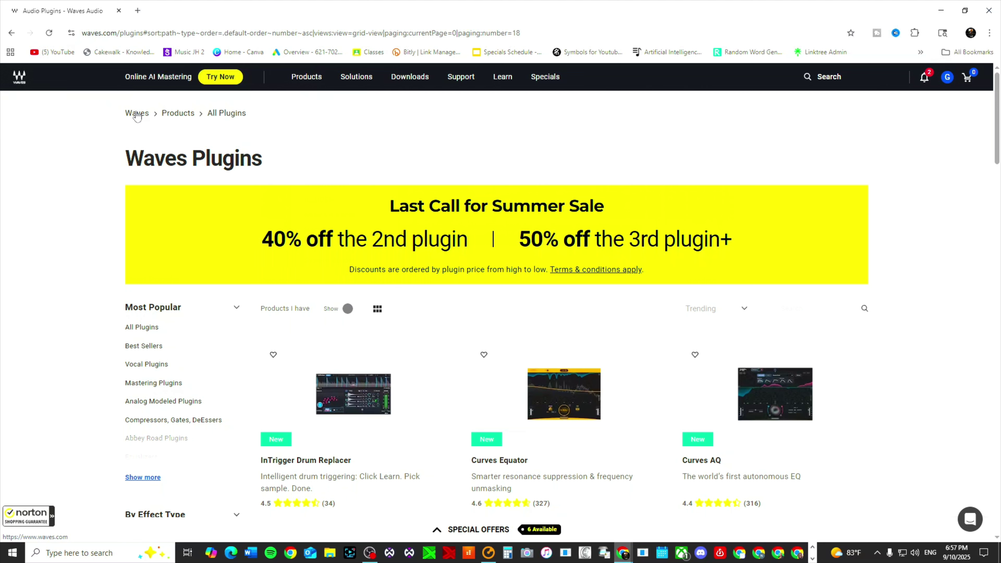
Step: Show the Waves account options, and open the Waves Central download page
{"action": "left_click", "coordinate": [947, 77]}
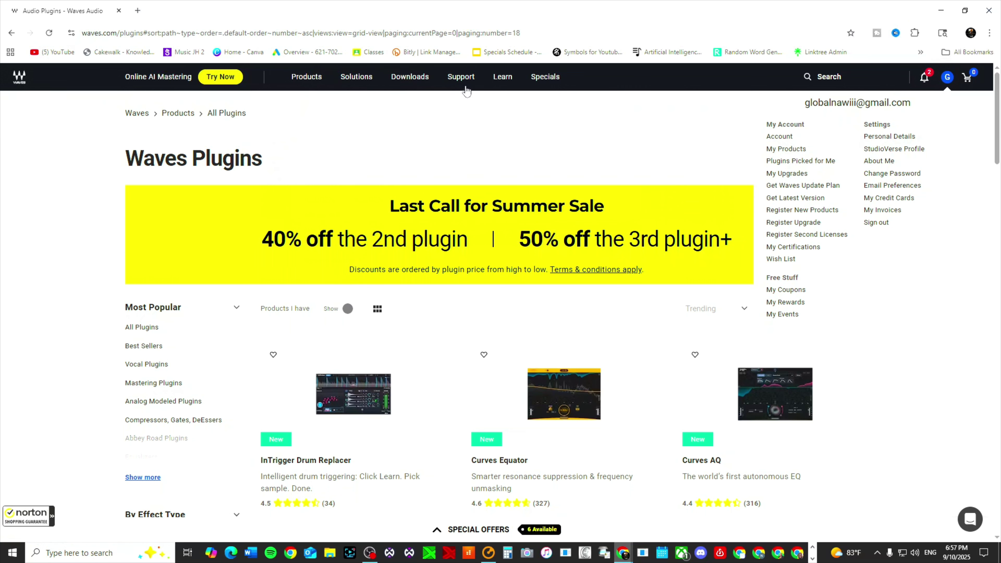
{"action": "left_click", "coordinate": [408, 79]}
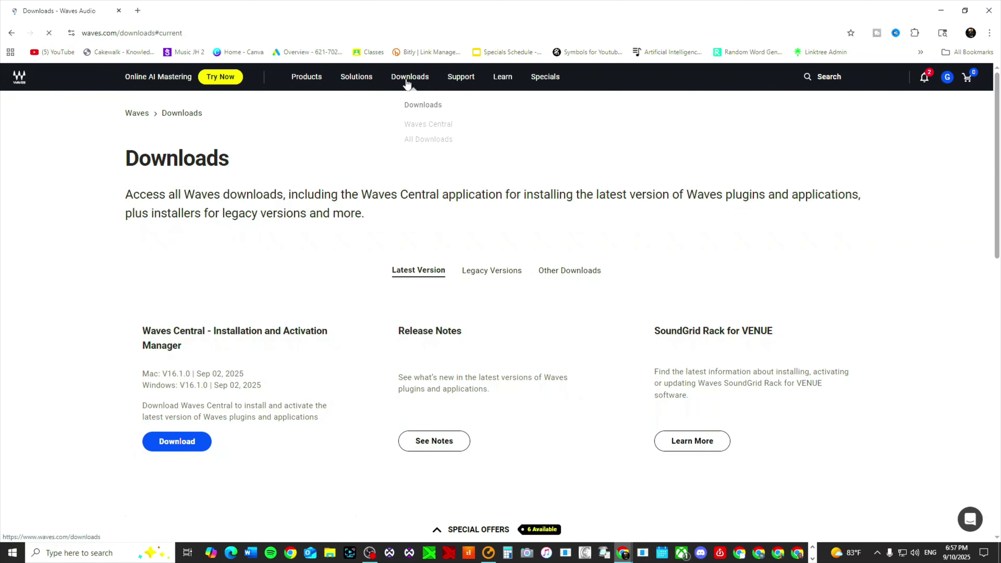
{"action": "left_click", "coordinate": [428, 126]}
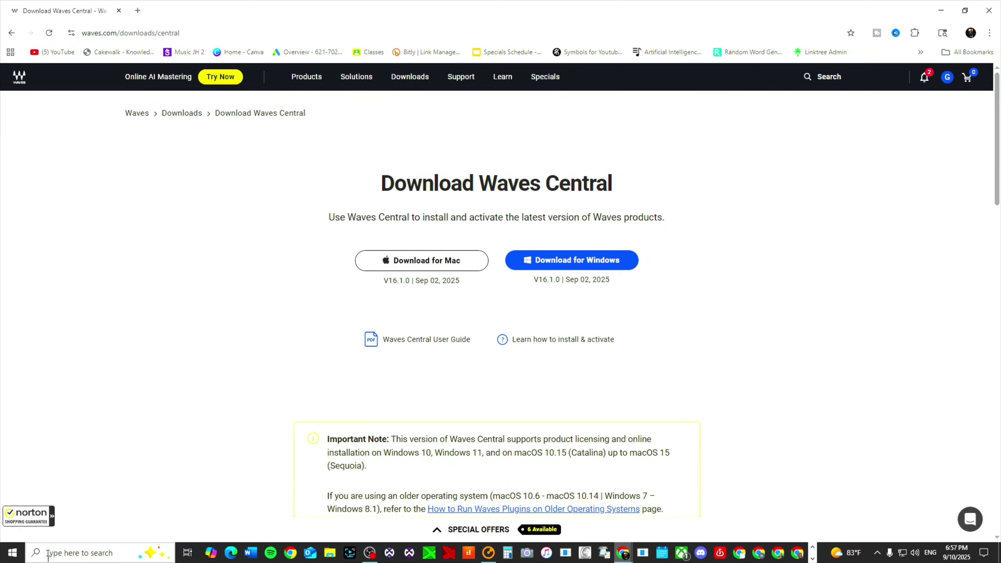
Step: Search the computer for "waves" and launch the Waves Central app
{"action": "left_click", "coordinate": [173, 552]}
{"action": "type", "text": "waves"}
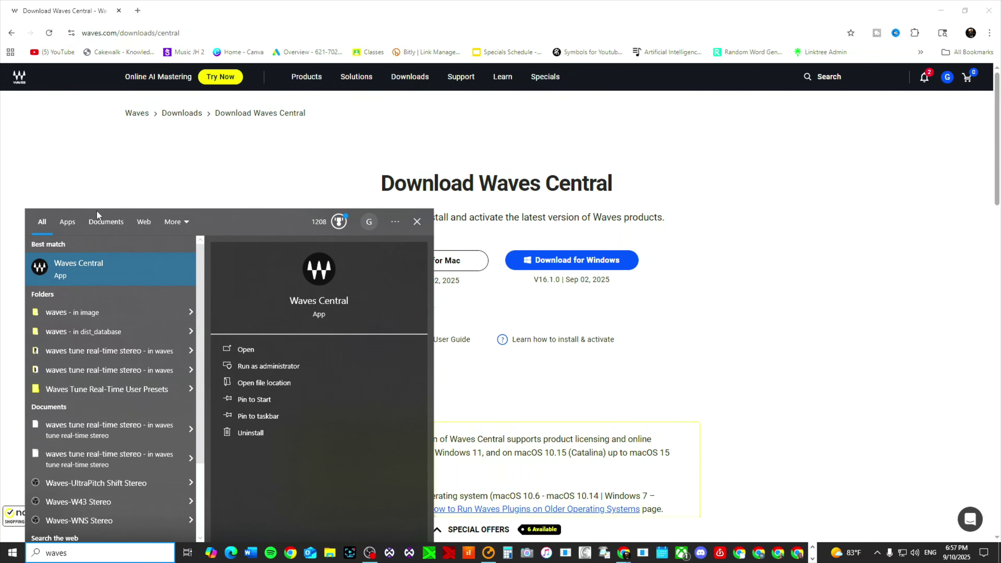
{"action": "left_click", "coordinate": [101, 276]}
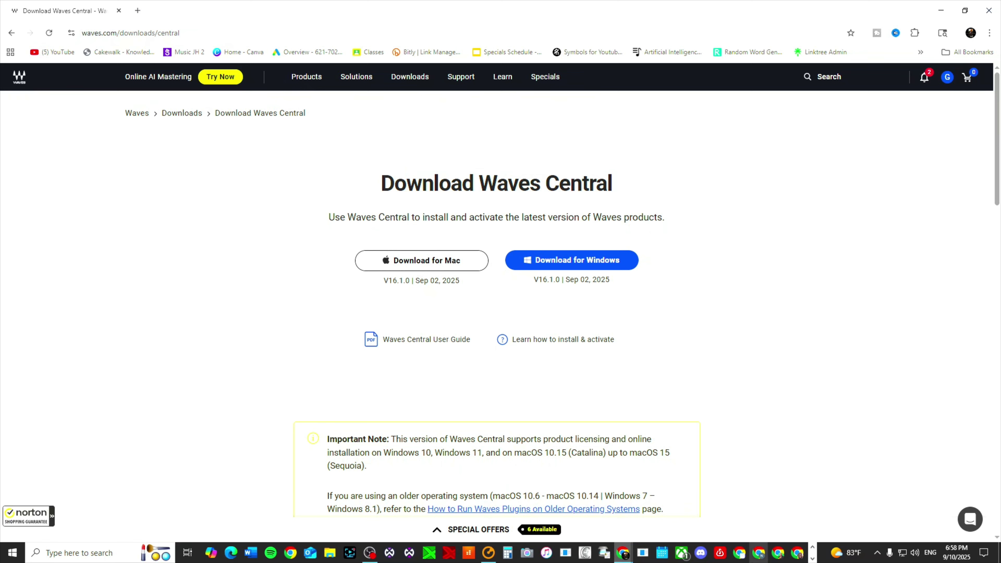
Step: Dismiss the request to close running applications in Waves Central and minimize its window
{"action": "left_click", "coordinate": [813, 558]}
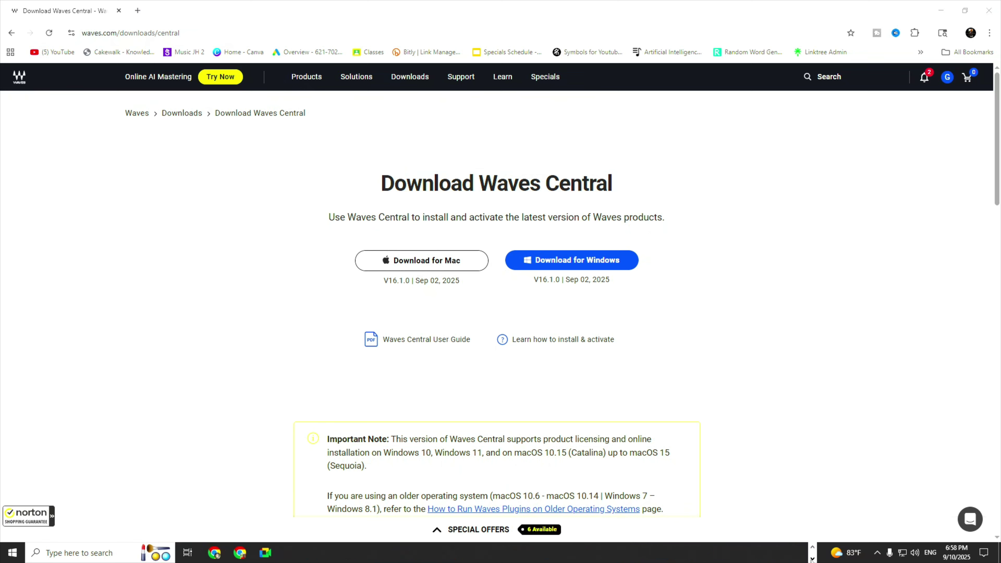
{"action": "left_click", "coordinate": [812, 548]}
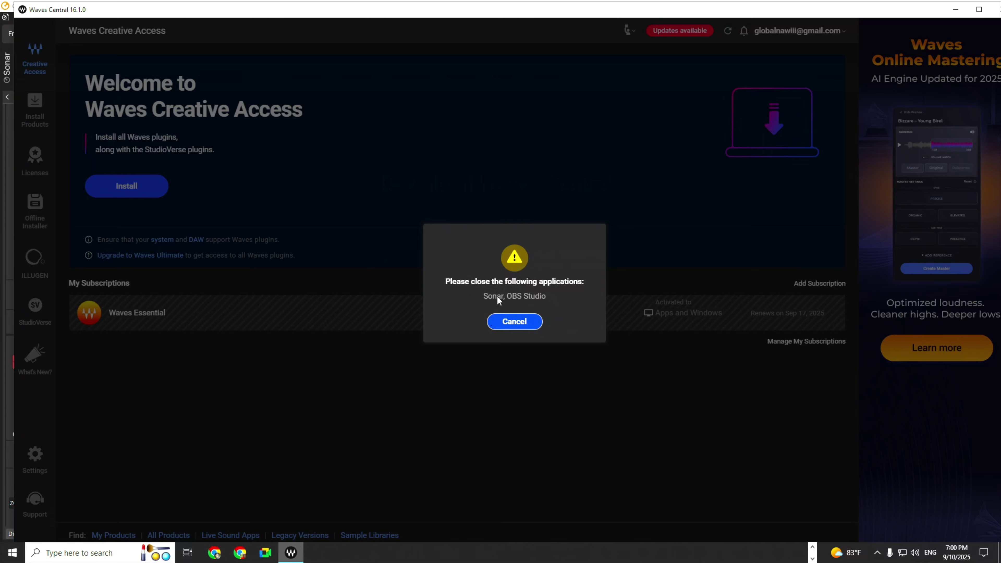
{"action": "left_click", "coordinate": [527, 325]}
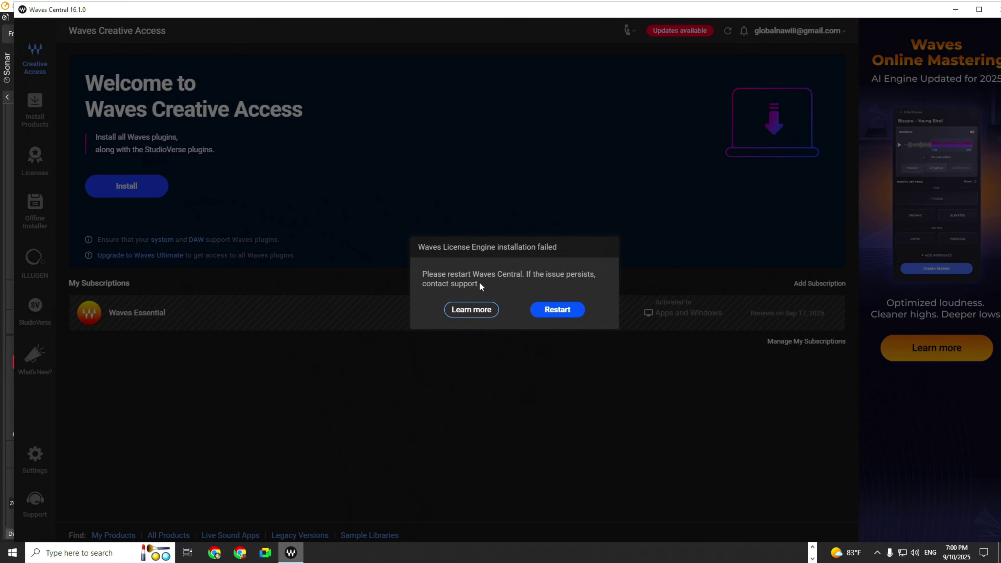
{"action": "left_click", "coordinate": [955, 6]}
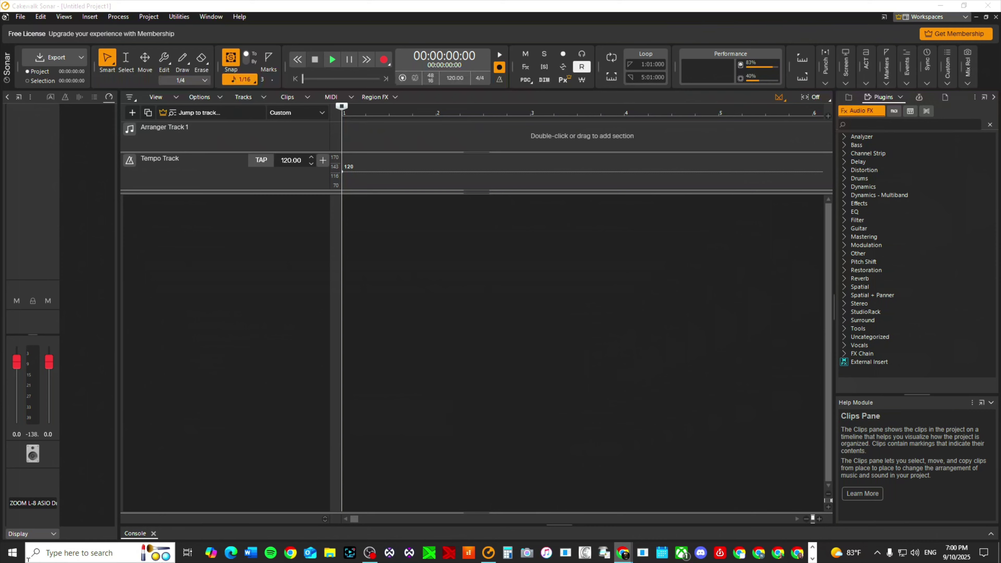
{"action": "left_click", "coordinate": [13, 553]}
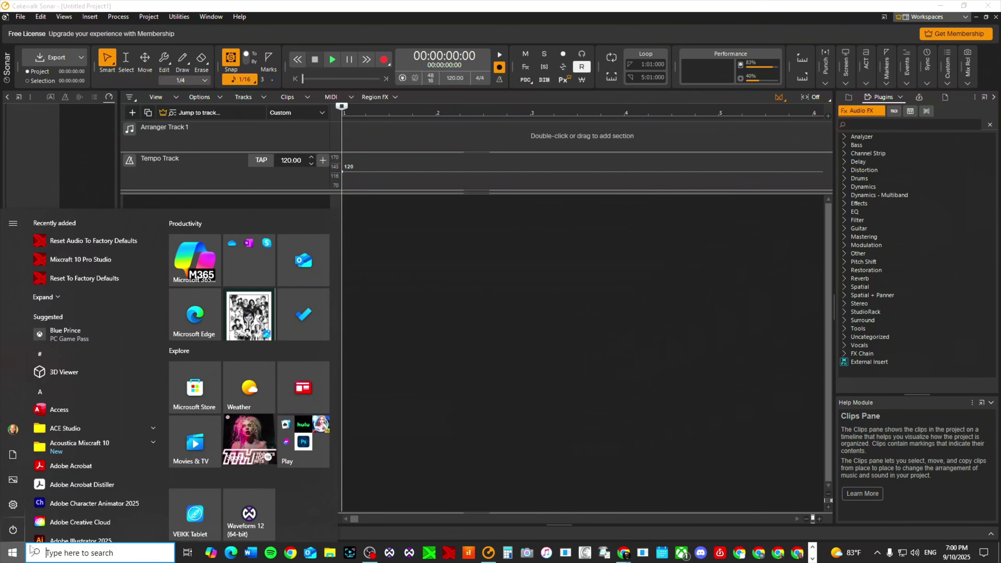
{"action": "left_click", "coordinate": [15, 557]}
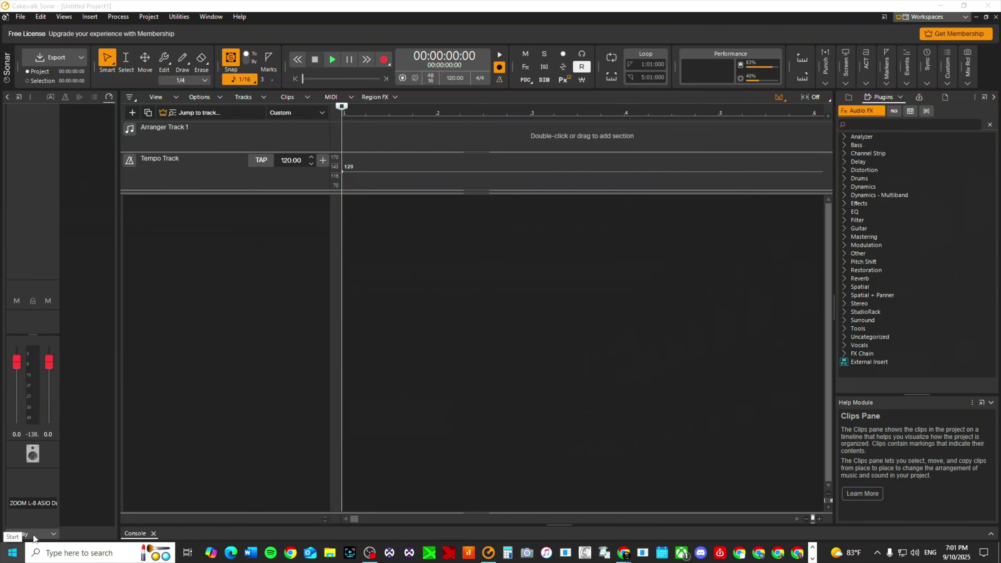
Step: Switch to File Explorer and open the folder C:\Program Files\Common Files\VST3
{"action": "left_click", "coordinate": [330, 554]}
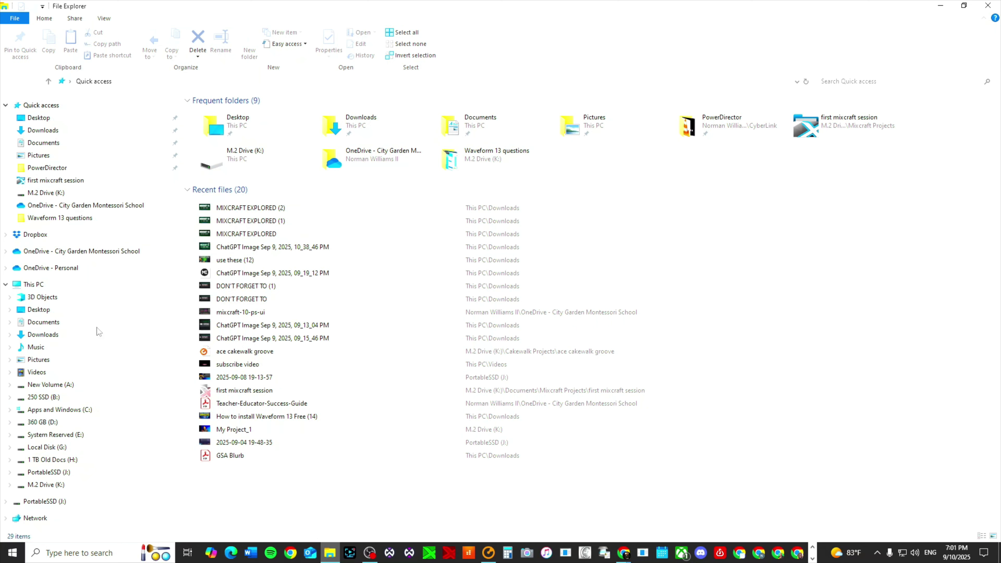
{"action": "left_click", "coordinate": [73, 412]}
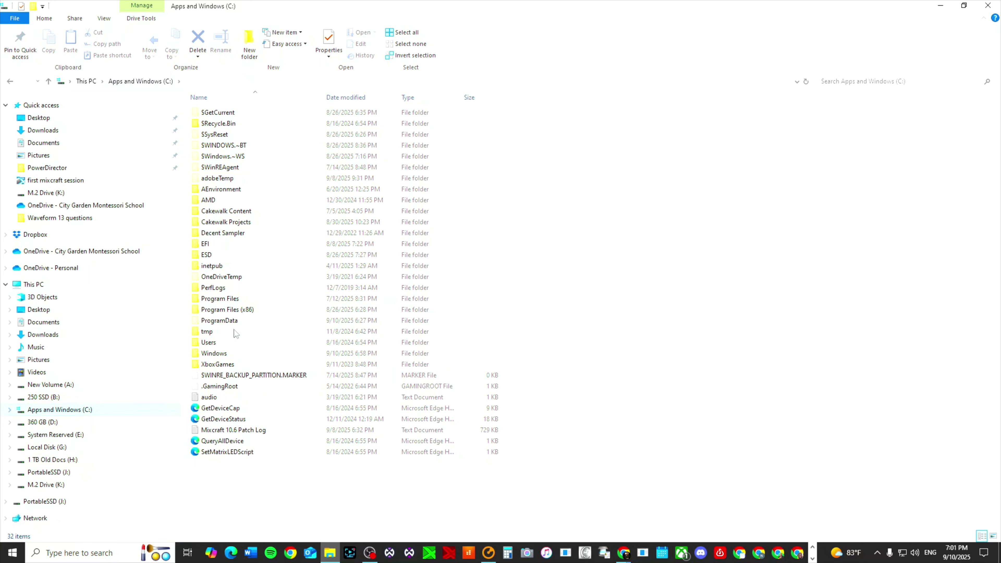
{"action": "double_click", "coordinate": [237, 300]}
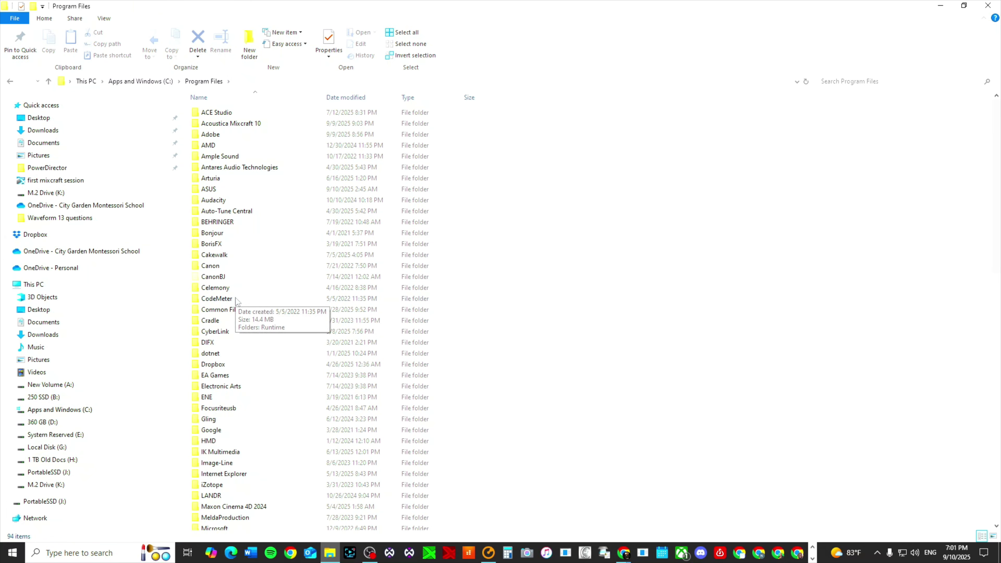
{"action": "double_click", "coordinate": [235, 311]}
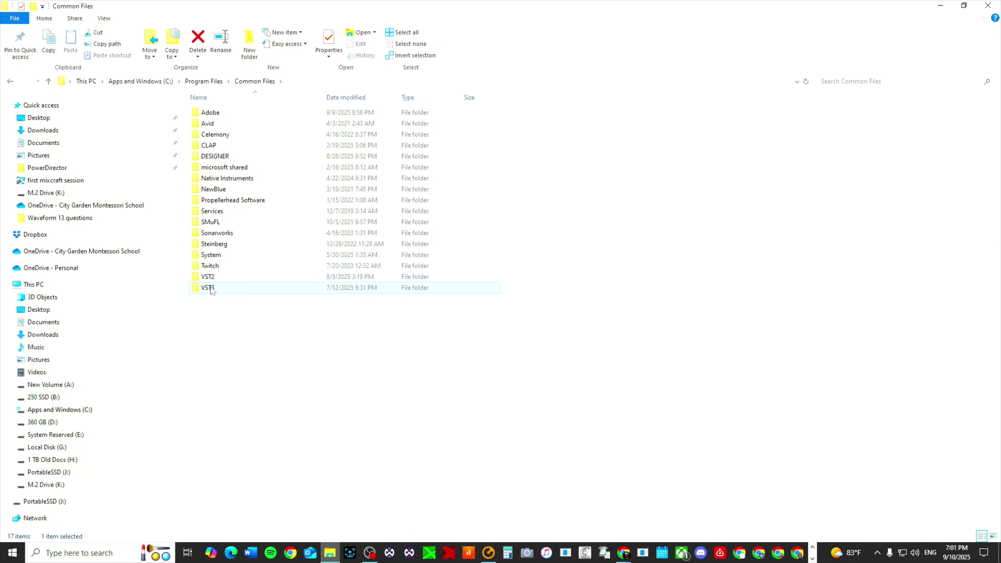
{"action": "double_click", "coordinate": [208, 288]}
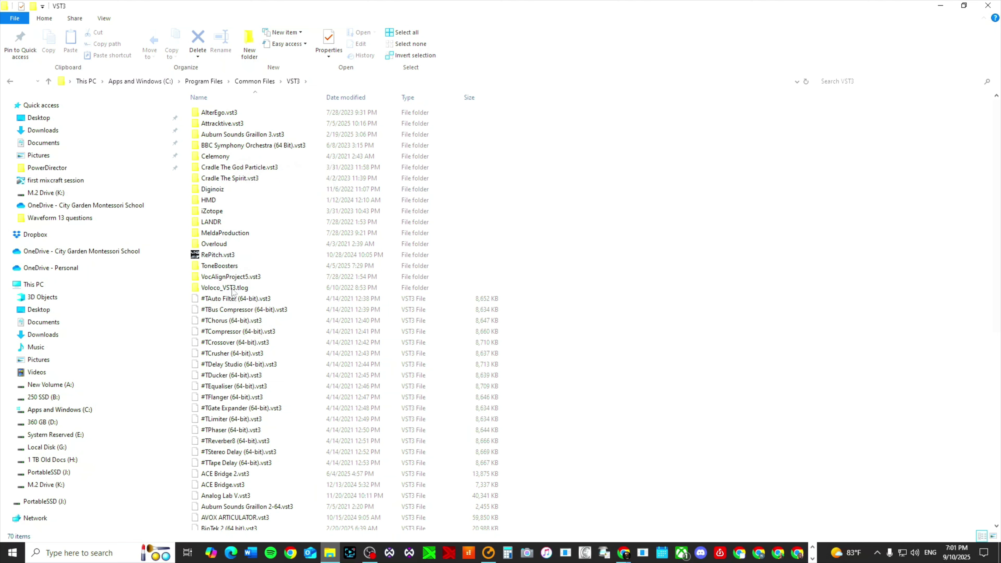
Step: Examine the plug-in files in the VST3 folder, including the WaveShell files, and minimize File Explorer
{"action": "scroll", "coordinate": [237, 300], "scroll_direction": "down", "scroll_amount": 10}
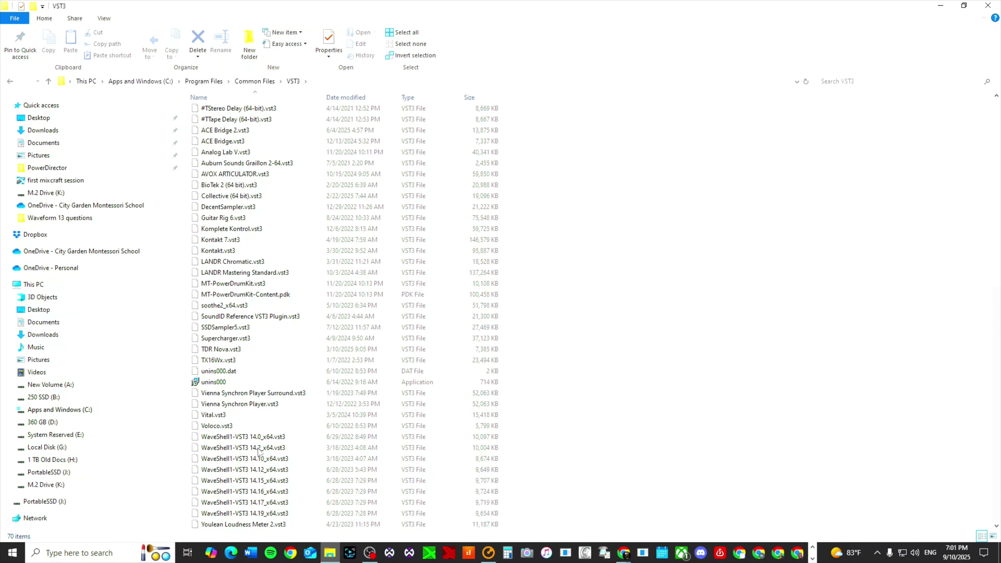
{"action": "scroll", "coordinate": [261, 472], "scroll_direction": "up", "scroll_amount": 10}
{"action": "scroll", "coordinate": [260, 471], "scroll_direction": "up", "scroll_amount": 1}
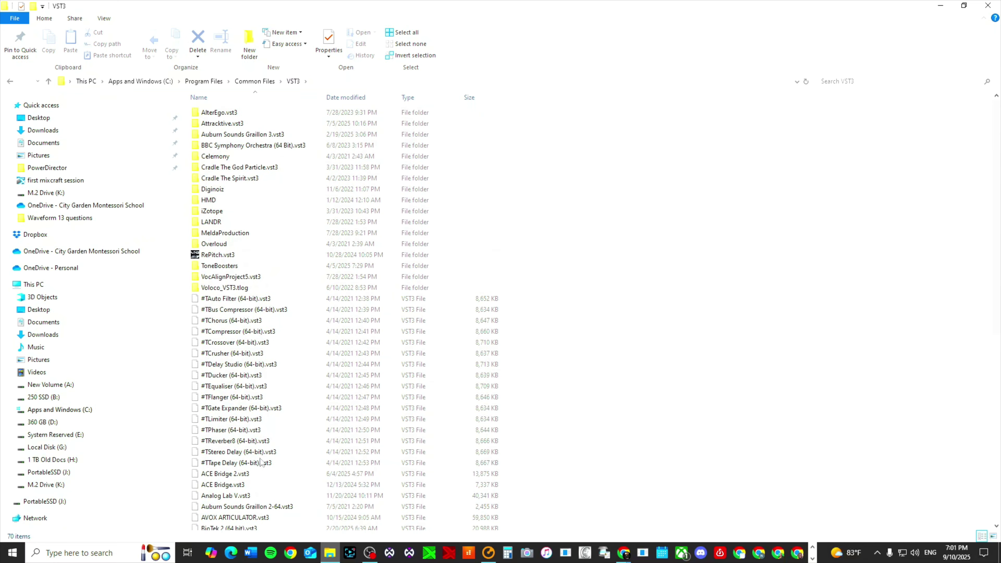
{"action": "scroll", "coordinate": [261, 462], "scroll_direction": "down", "scroll_amount": 3}
{"action": "scroll", "coordinate": [260, 462], "scroll_direction": "up", "scroll_amount": 3}
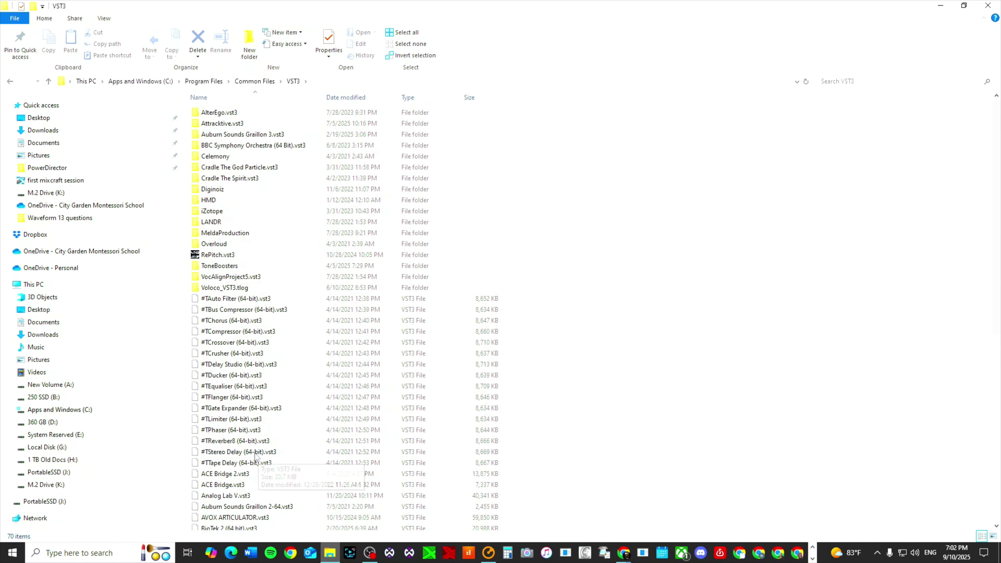
{"action": "left_click", "coordinate": [942, 7]}
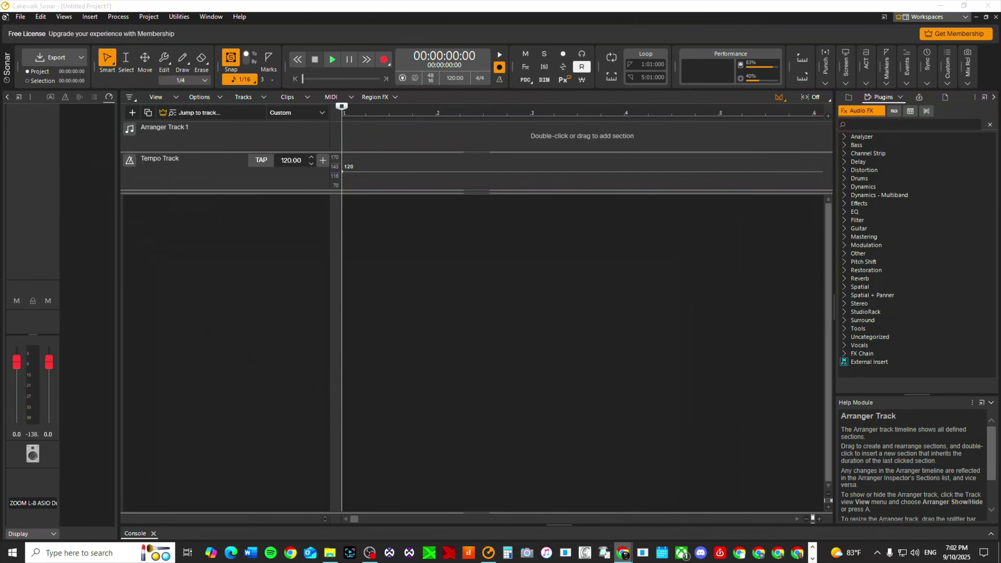
Step: Open the VST Settings in Cakewalk Sonar's Preferences
{"action": "left_click", "coordinate": [41, 20]}
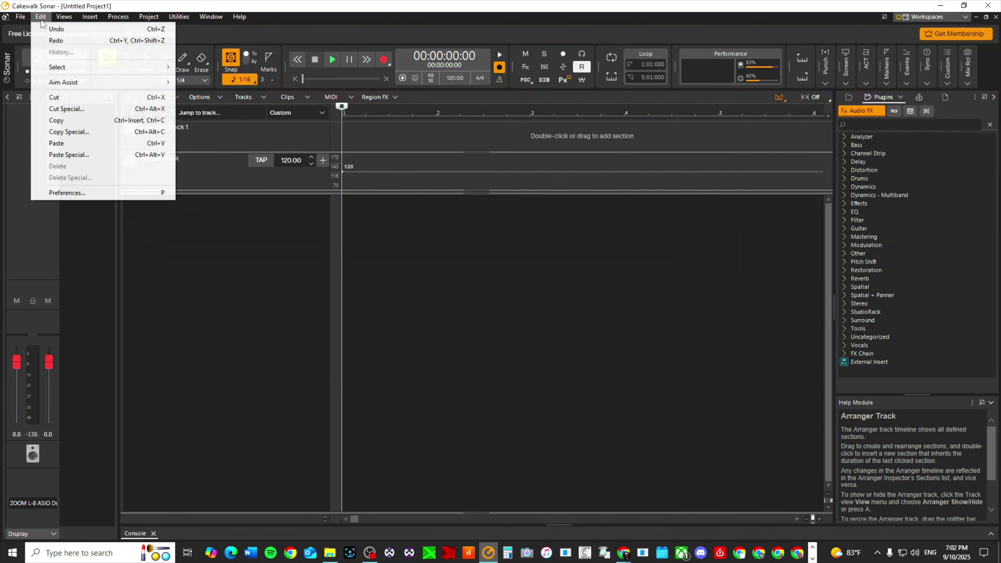
{"action": "left_click", "coordinate": [84, 191]}
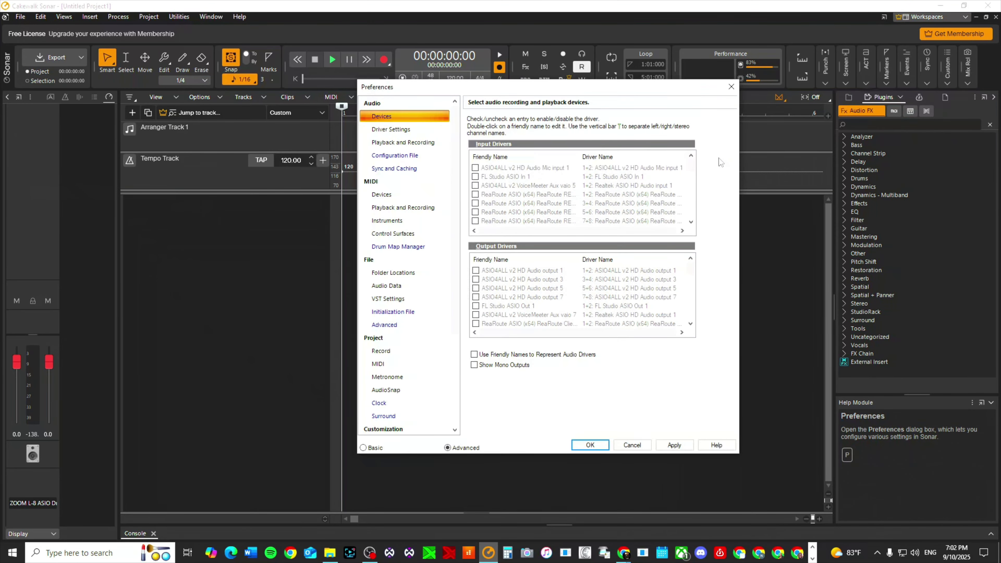
{"action": "left_click", "coordinate": [386, 298]}
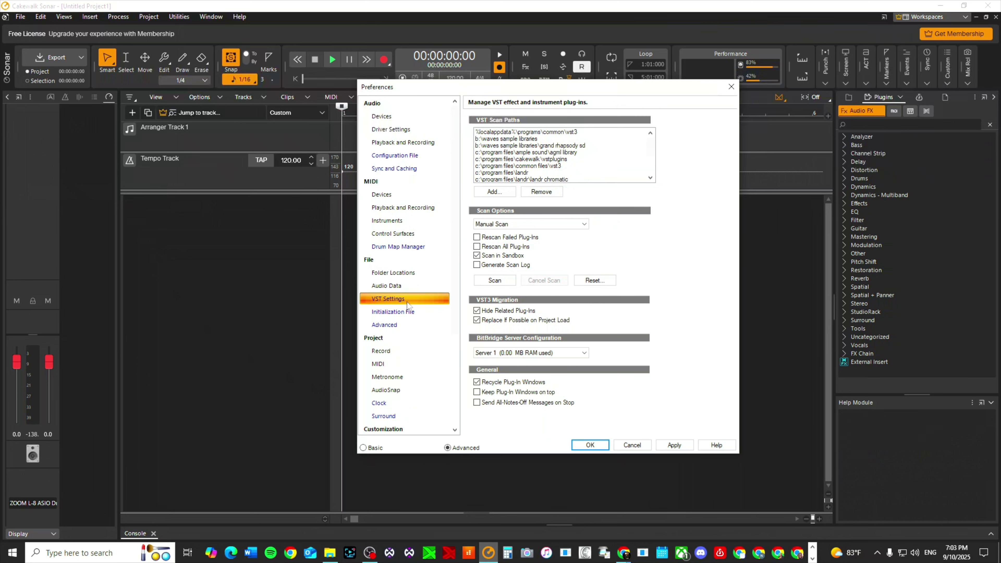
Step: Add the folder C:\Program Files\Common Files\VST3 as a VST scan path, apply the change and close the Preferences
{"action": "left_click", "coordinate": [498, 192]}
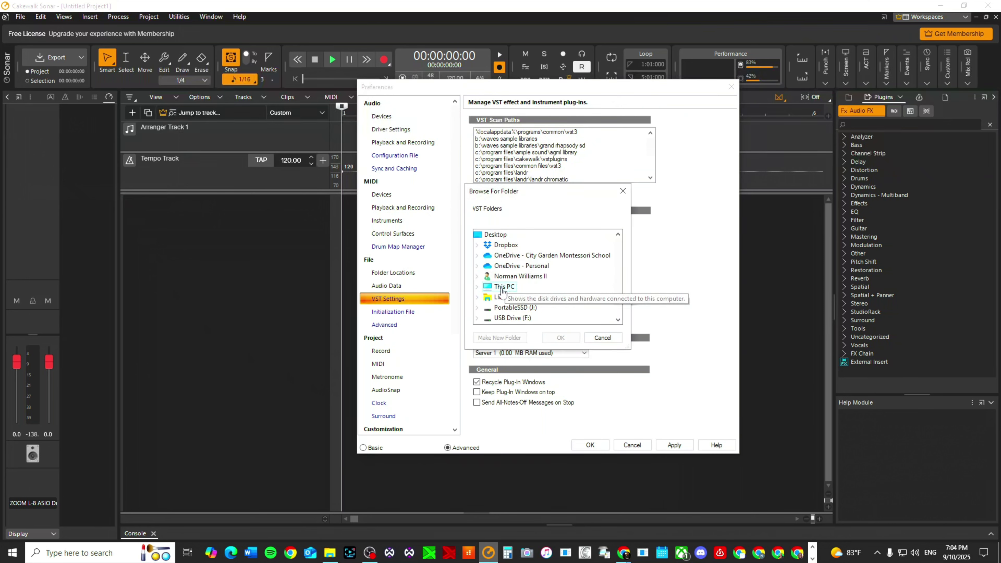
{"action": "double_click", "coordinate": [503, 292]}
{"action": "scroll", "coordinate": [540, 286], "scroll_direction": "down", "scroll_amount": 2}
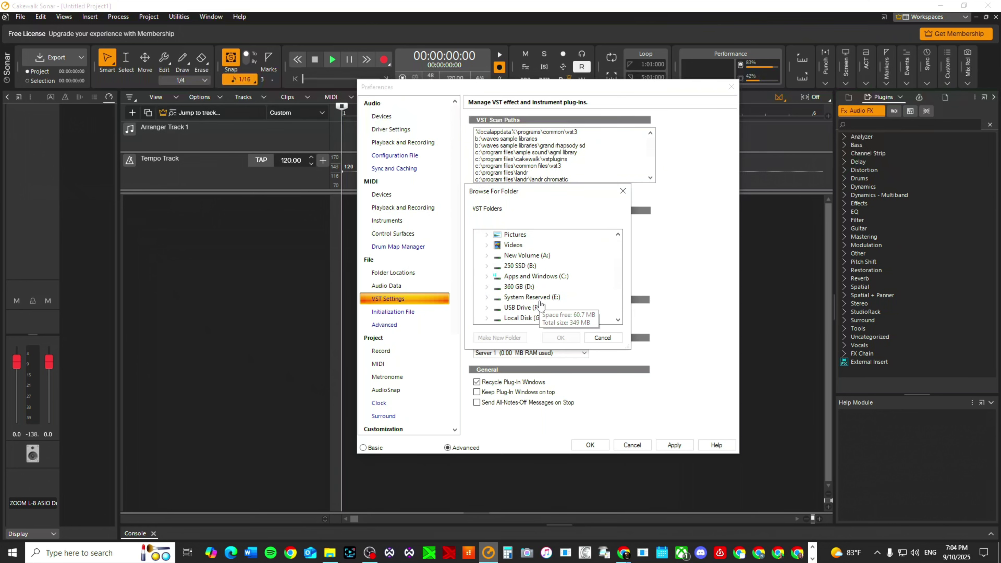
{"action": "double_click", "coordinate": [536, 276]}
{"action": "scroll", "coordinate": [508, 280], "scroll_direction": "down", "scroll_amount": 1}
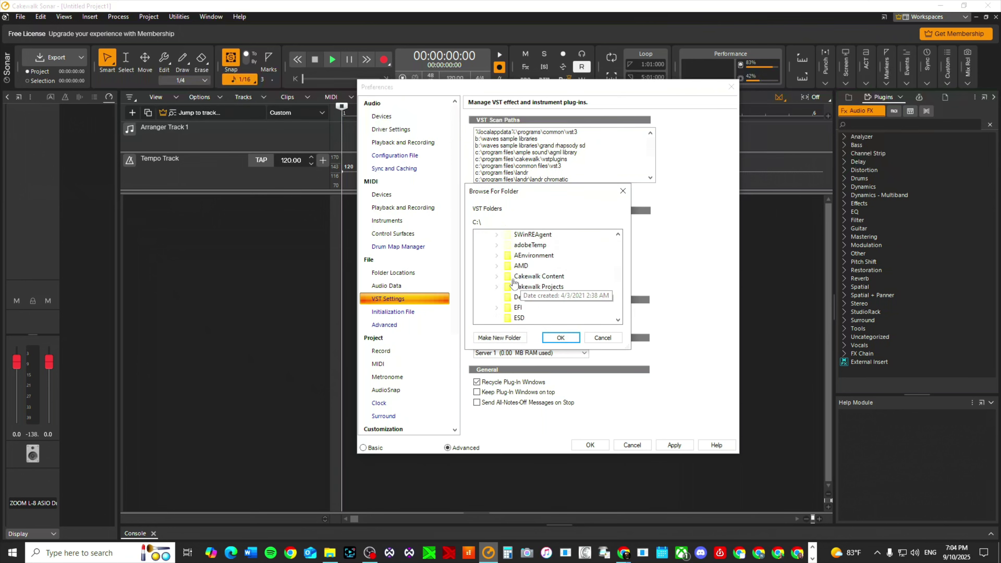
{"action": "scroll", "coordinate": [513, 286], "scroll_direction": "down", "scroll_amount": 3}
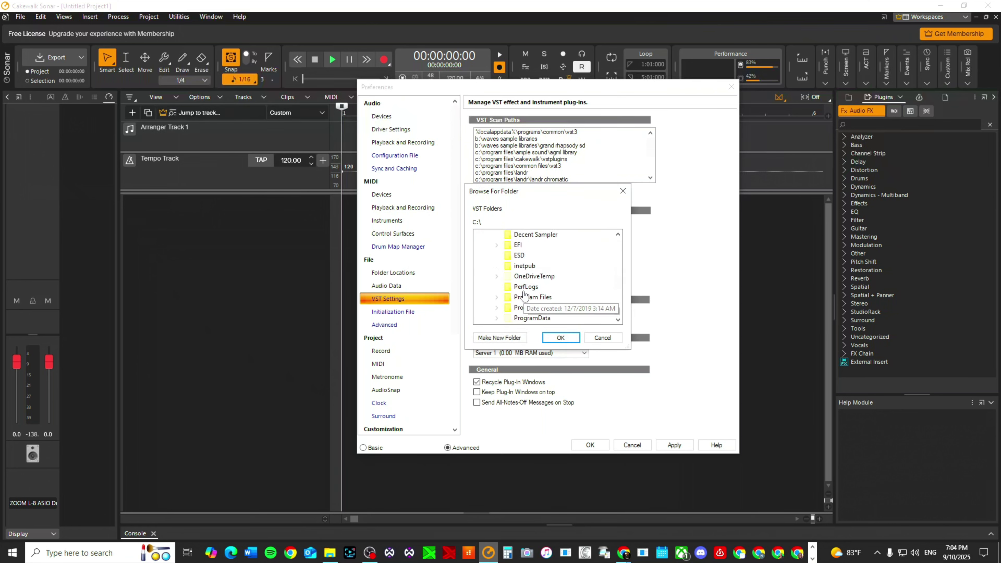
{"action": "double_click", "coordinate": [531, 265]}
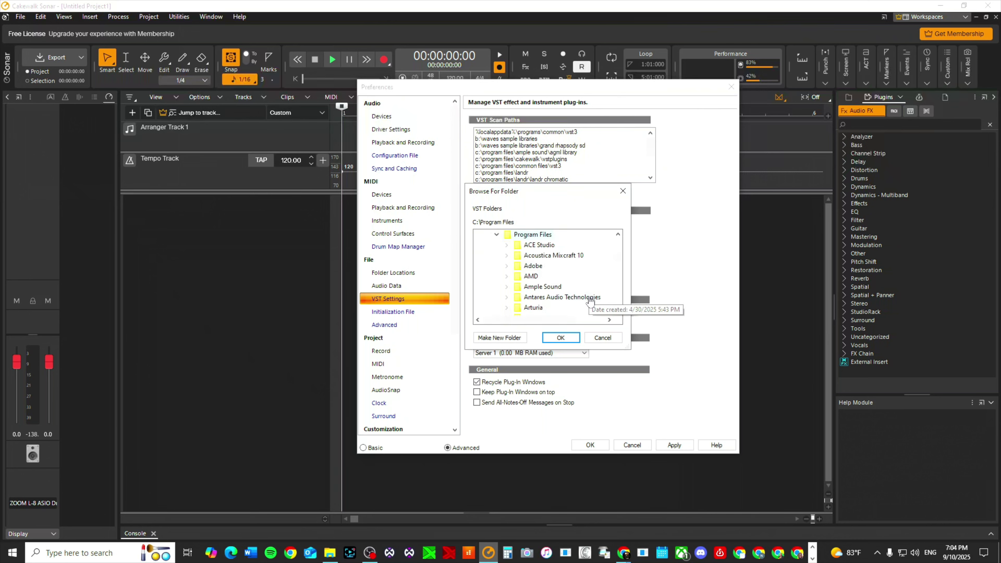
{"action": "scroll", "coordinate": [530, 261], "scroll_direction": "down", "scroll_amount": 5}
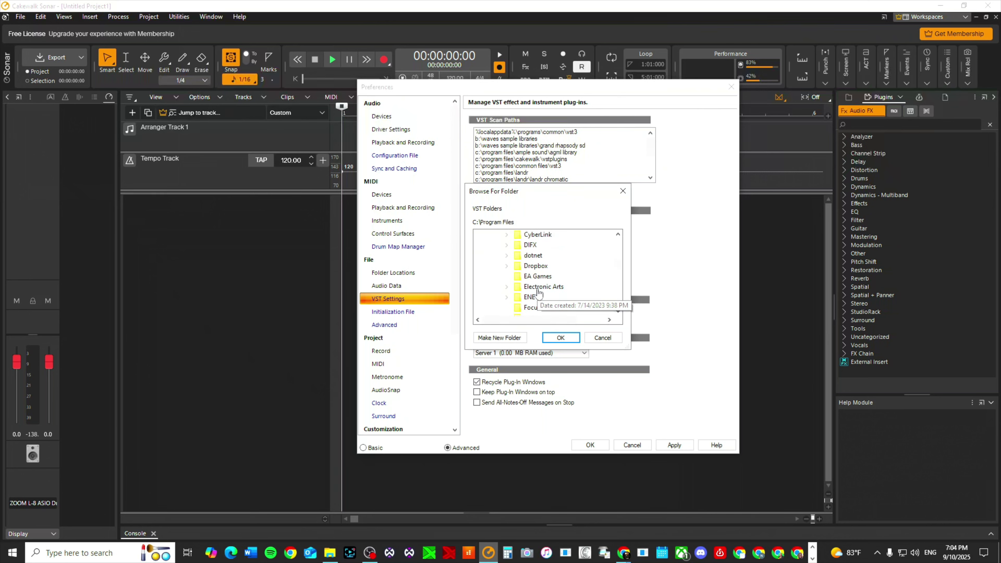
{"action": "scroll", "coordinate": [544, 280], "scroll_direction": "up", "scroll_amount": 3}
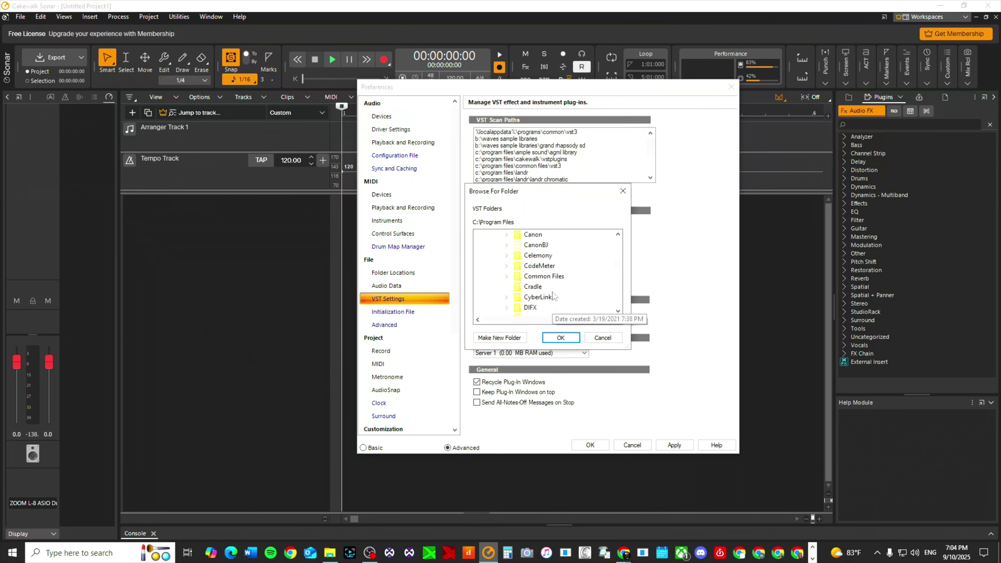
{"action": "double_click", "coordinate": [554, 277]}
{"action": "scroll", "coordinate": [548, 283], "scroll_direction": "down", "scroll_amount": 6}
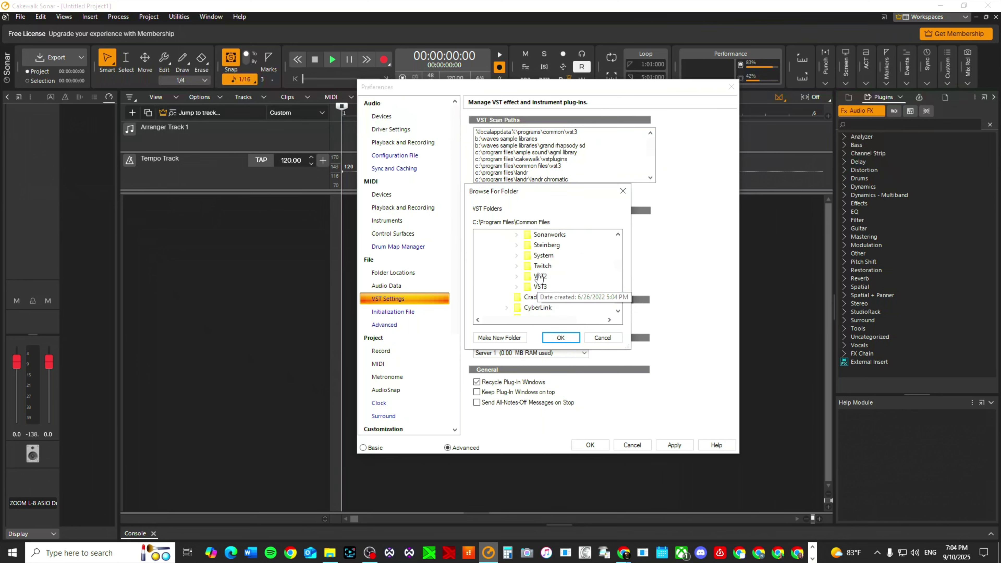
{"action": "scroll", "coordinate": [541, 284], "scroll_direction": "down", "scroll_amount": 3}
{"action": "double_click", "coordinate": [538, 280]}
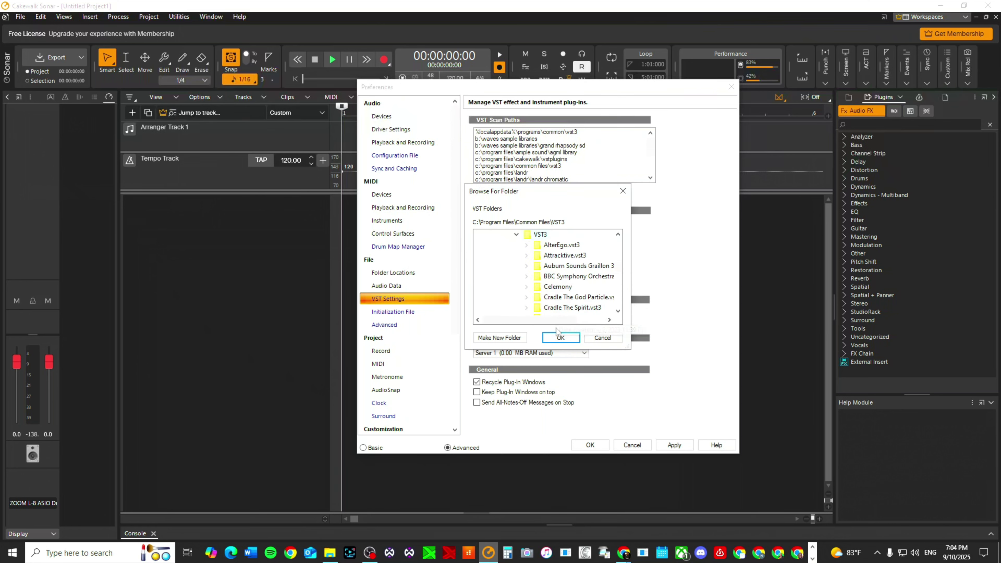
{"action": "left_click", "coordinate": [560, 337]}
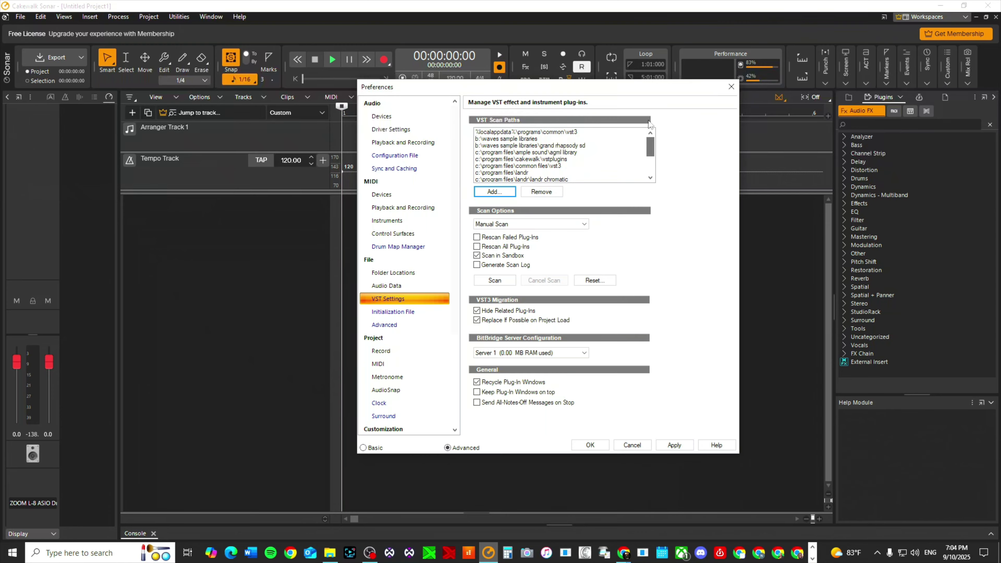
{"action": "left_click", "coordinate": [685, 450]}
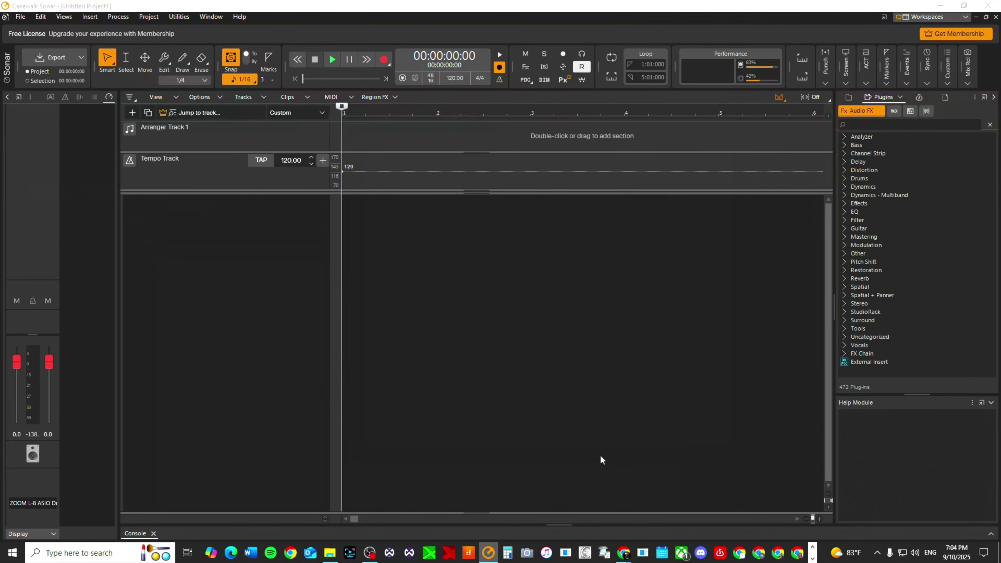
{"action": "left_click", "coordinate": [590, 445]}
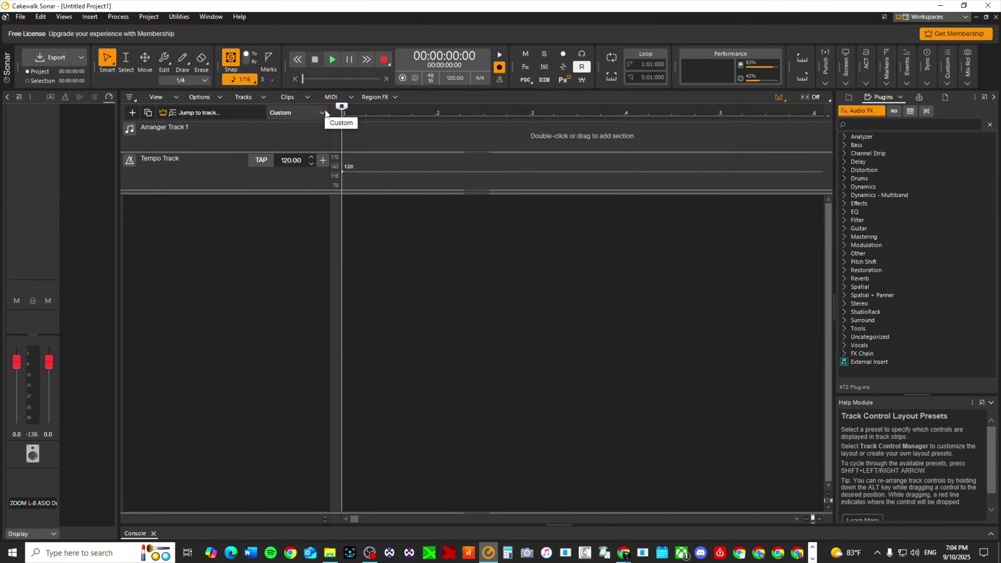
Step: Open the Cakewalk Plug-in Manager and list the registered VST3 Audio Effects
{"action": "left_click", "coordinate": [178, 17]}
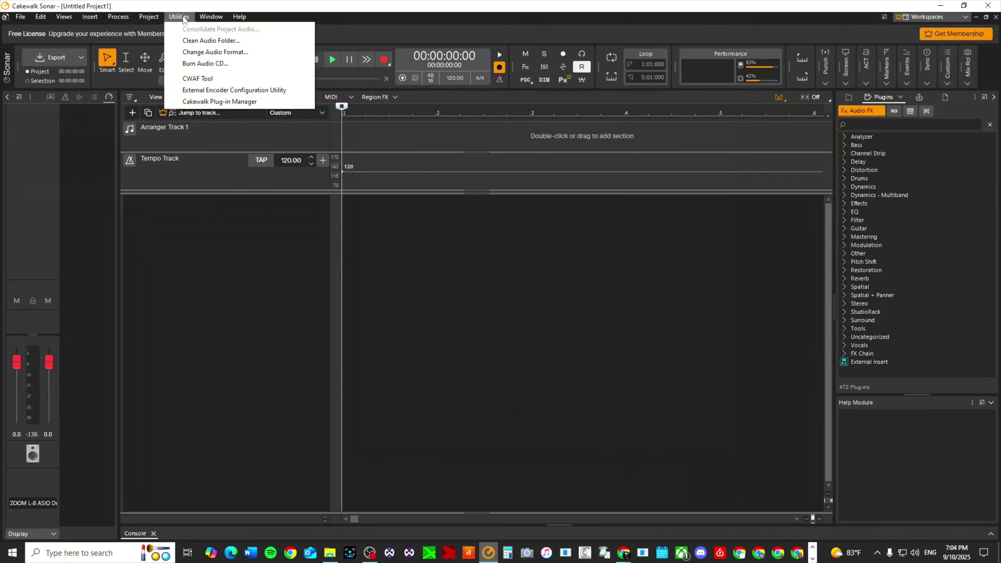
{"action": "left_click", "coordinate": [203, 100]}
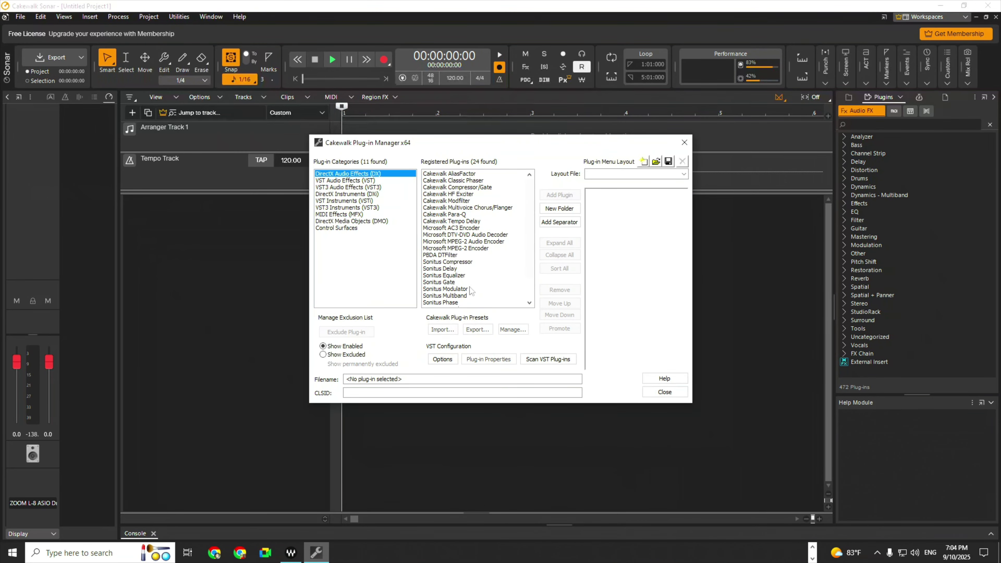
{"action": "left_click", "coordinate": [348, 187]}
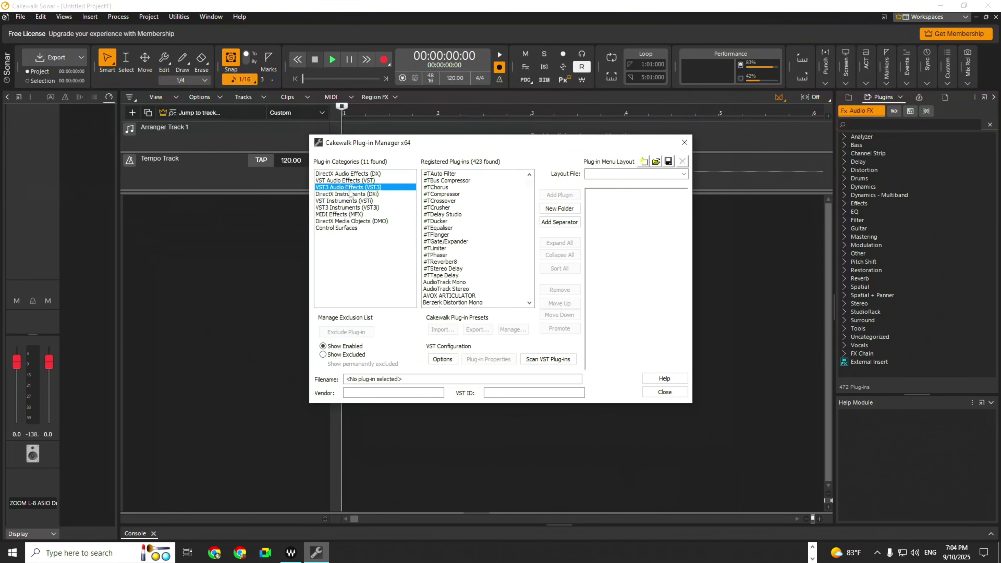
Step: Examine the file paths and vendors of several registered VST3 audio effects, including #TStereo Delay, AVOX ARTICULATOR and C1 comp-sc Stereo
{"action": "left_click_drag", "start_coordinate": [530, 183], "coordinate": [545, 158]}
{"action": "left_click", "coordinate": [453, 188]}
{"action": "left_click", "coordinate": [449, 228]}
{"action": "left_click", "coordinate": [450, 268]}
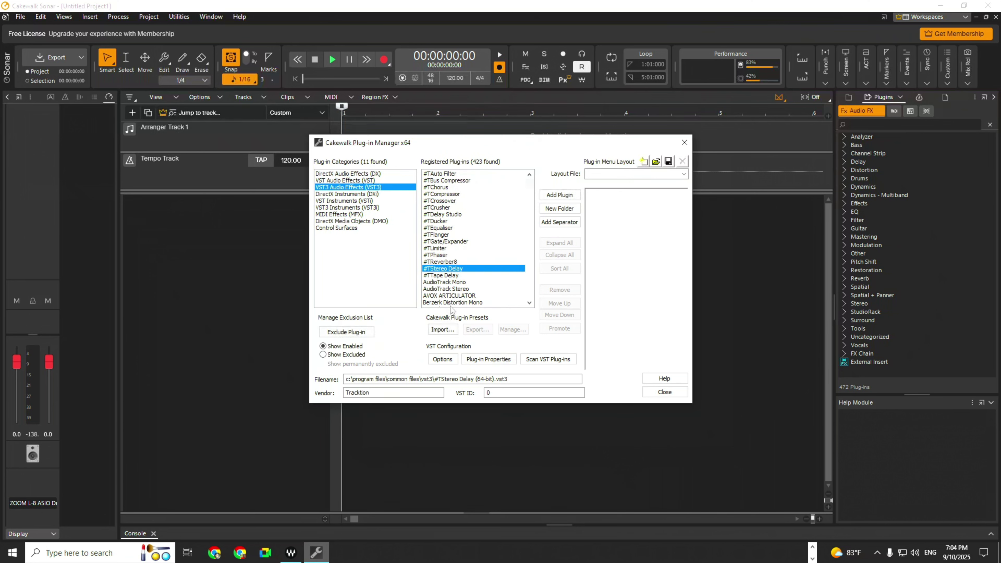
{"action": "left_click", "coordinate": [452, 296]}
{"action": "left_click", "coordinate": [445, 242]}
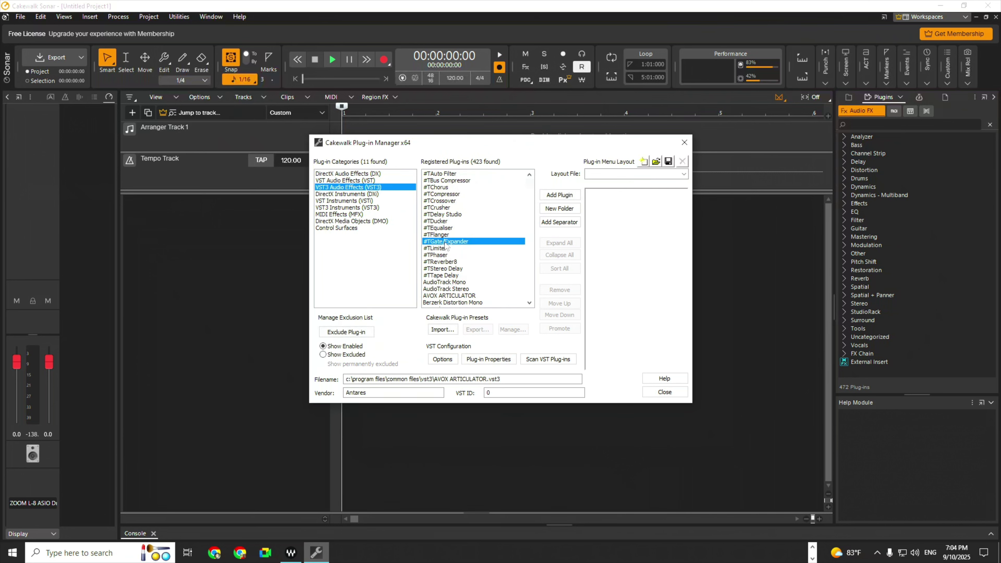
{"action": "left_click", "coordinate": [428, 201]}
{"action": "left_click", "coordinate": [444, 255]}
{"action": "scroll", "coordinate": [447, 258], "scroll_direction": "down", "scroll_amount": 4}
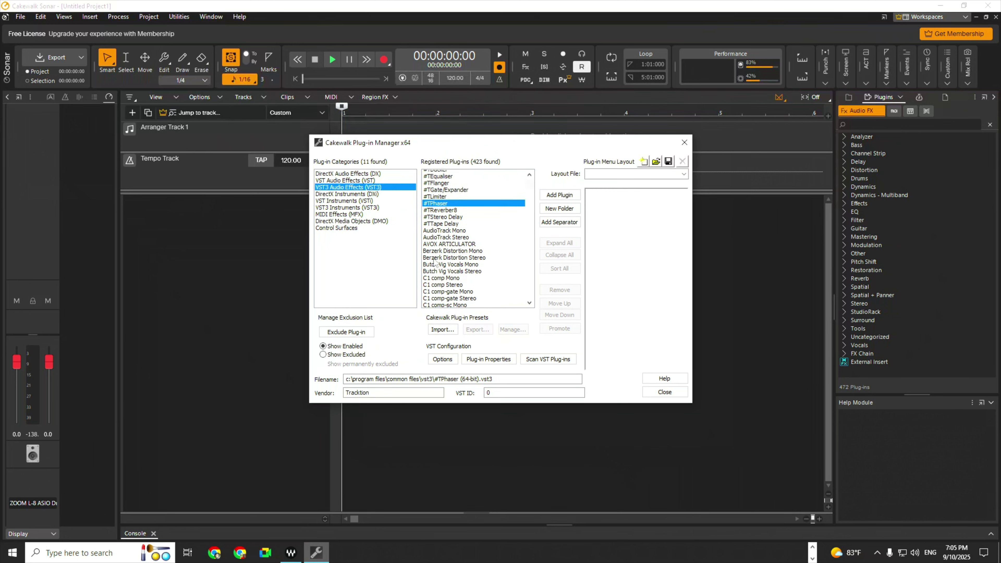
{"action": "left_click", "coordinate": [447, 256]}
{"action": "left_click", "coordinate": [455, 283]}
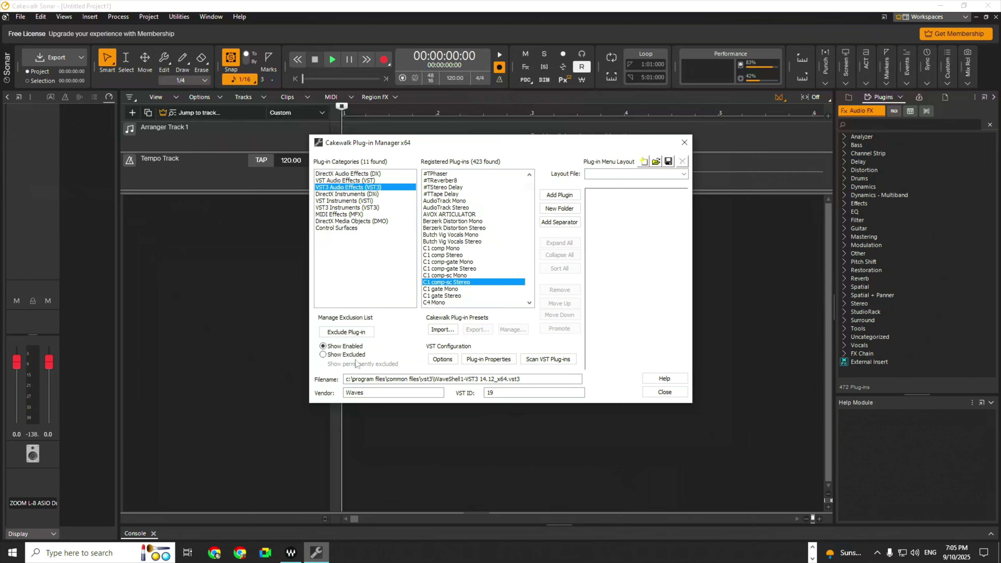
Step: Show the excluded plug-ins and enable the VST audio effects PX-64 Percussion Strip, TL-64 Tube Leveler, VX-64 Vocal Strip and Boost11
{"action": "left_click", "coordinate": [322, 355]}
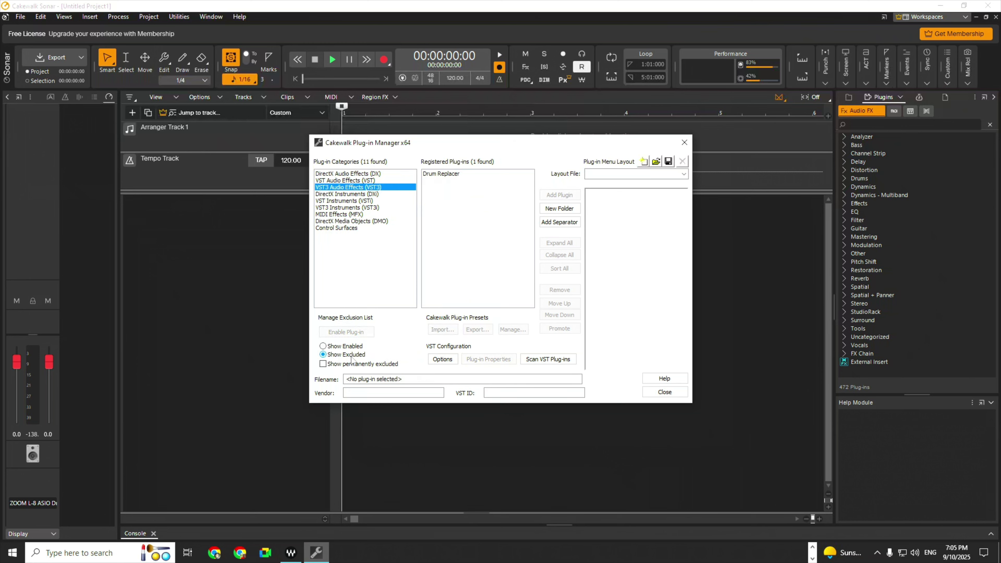
{"action": "left_click", "coordinate": [377, 174]}
{"action": "left_click", "coordinate": [372, 181]}
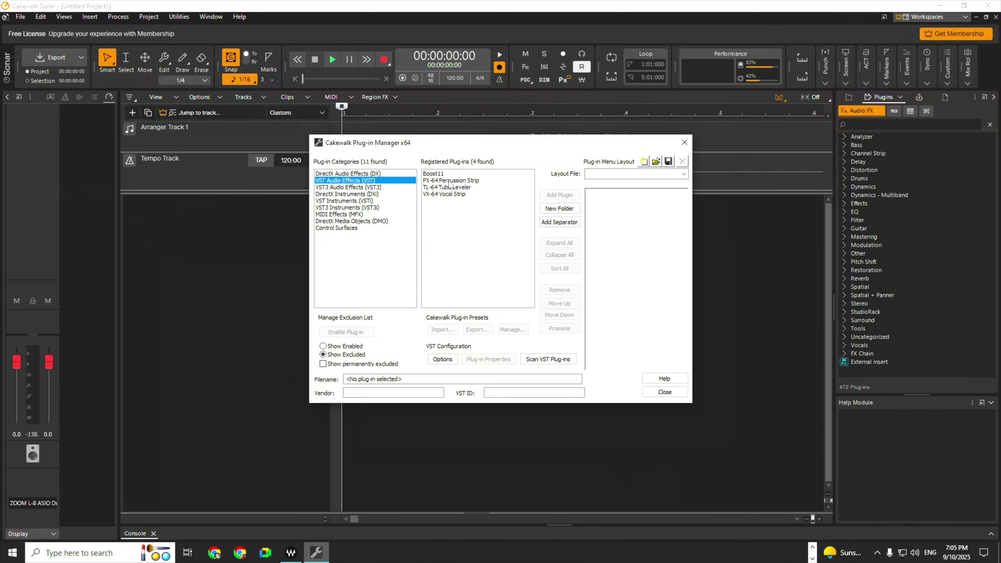
{"action": "left_click", "coordinate": [450, 181]}
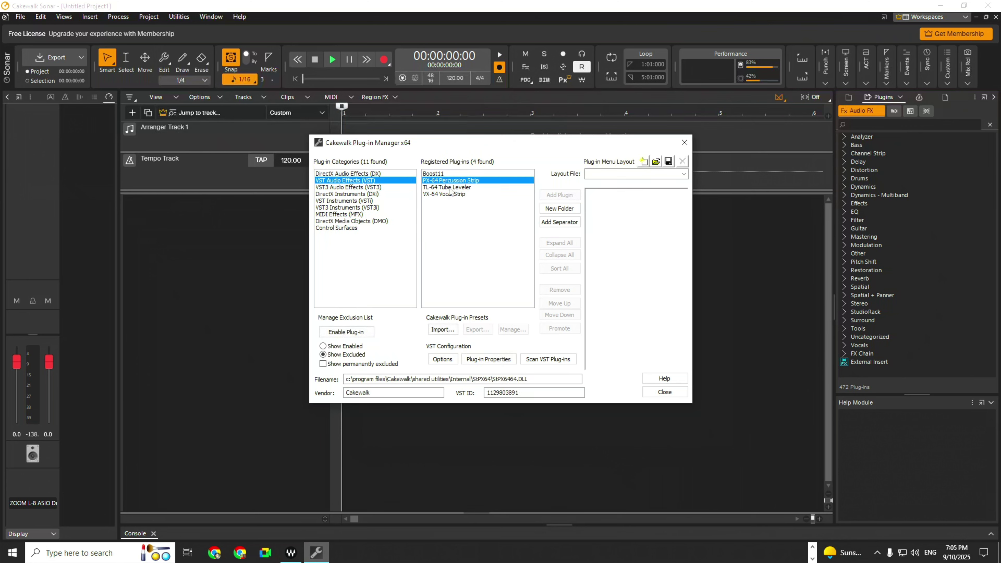
{"action": "left_click", "coordinate": [450, 187]}
{"action": "left_click", "coordinate": [455, 183], "text": "shift"}
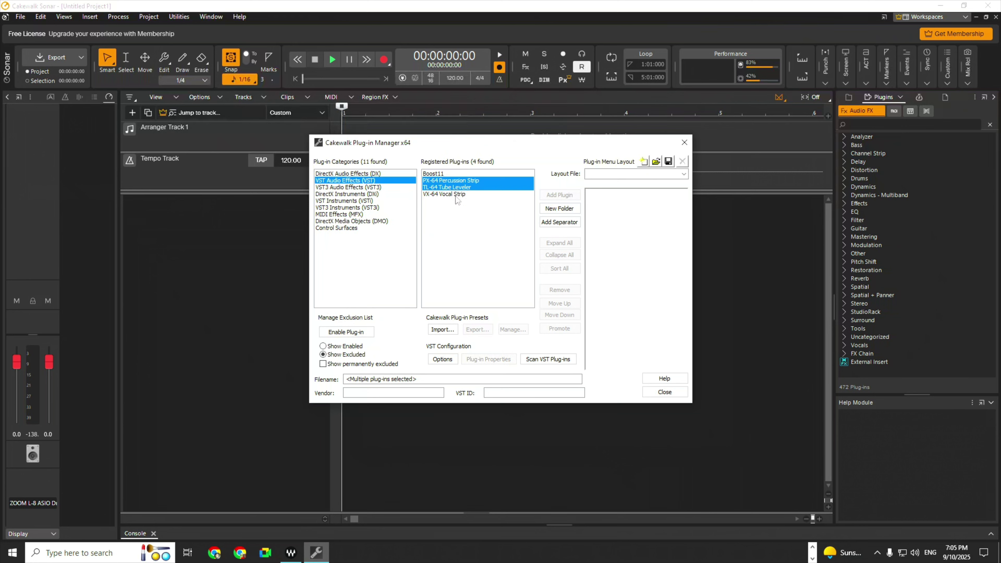
{"action": "left_click", "coordinate": [327, 333]}
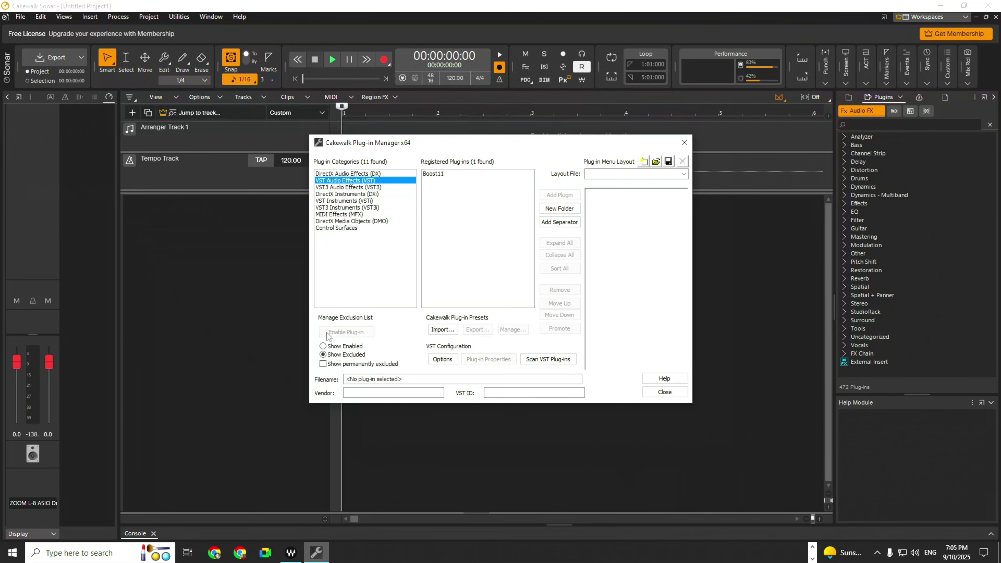
{"action": "left_click", "coordinate": [437, 175]}
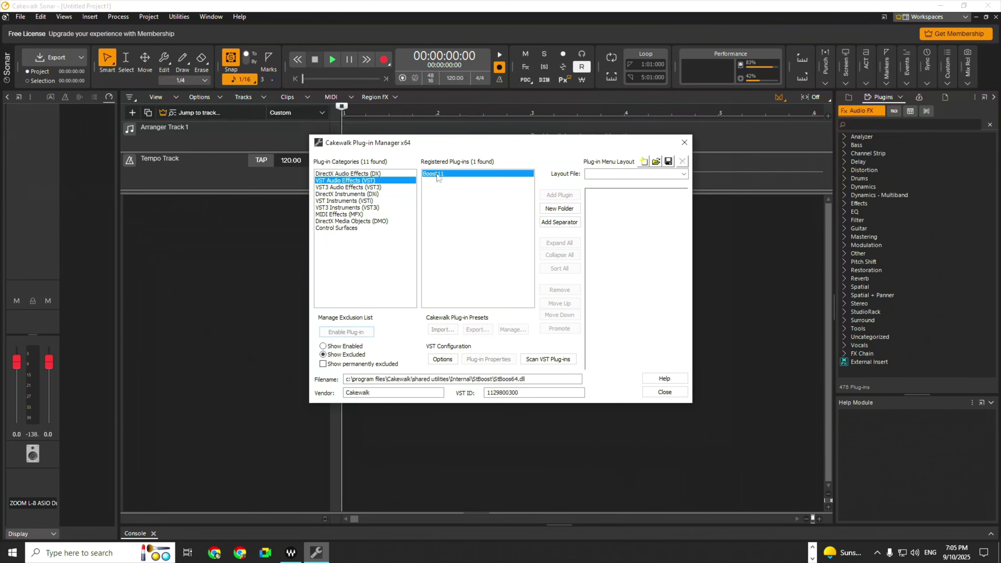
{"action": "left_click", "coordinate": [356, 334]}
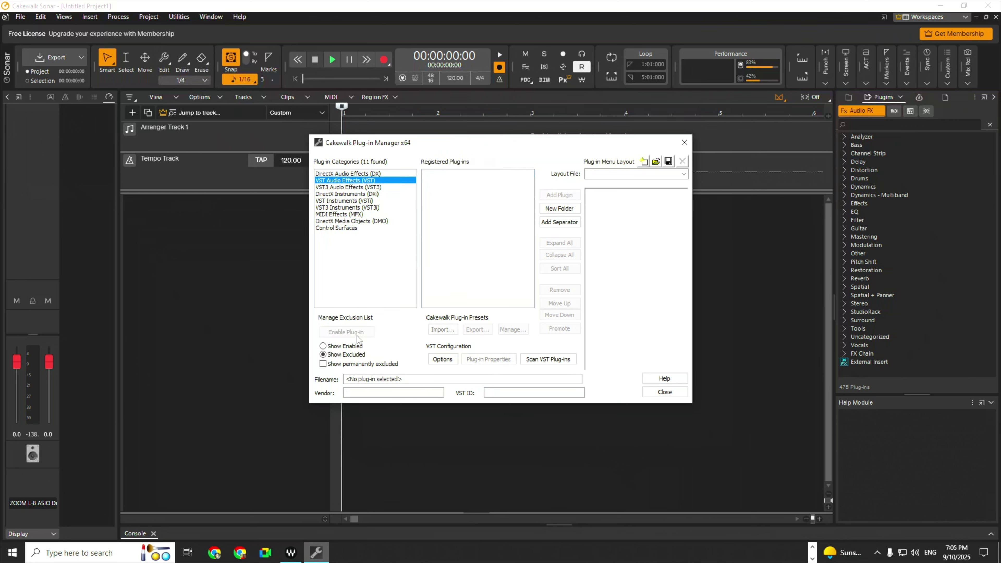
Step: Check the remaining plug-in categories, from VST3 Audio Effects through Control Surfaces, for excluded plug-ins
{"action": "left_click", "coordinate": [352, 188]}
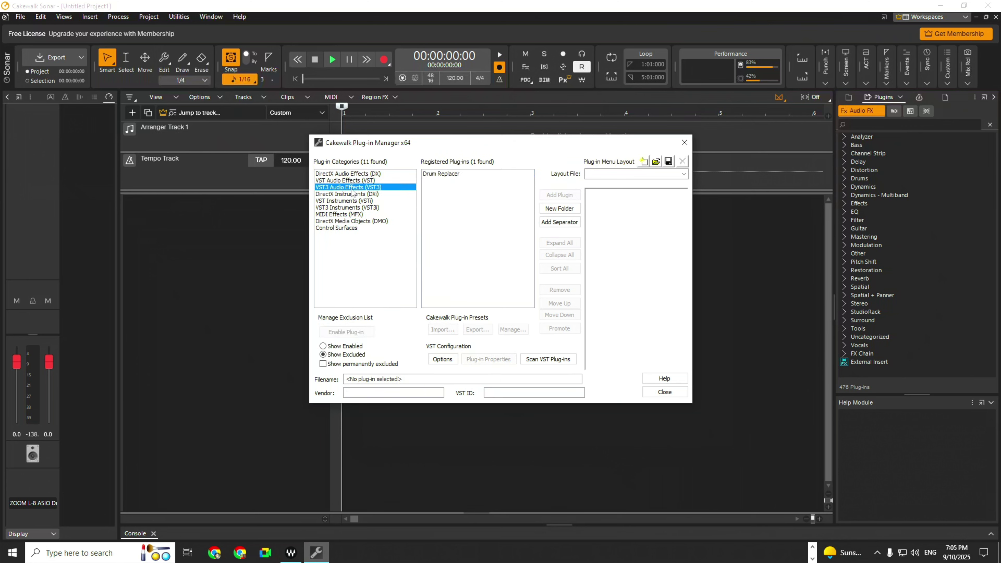
{"action": "left_click", "coordinate": [365, 194]}
{"action": "left_click", "coordinate": [366, 190]}
{"action": "left_click", "coordinate": [370, 202]}
{"action": "left_click", "coordinate": [369, 207]}
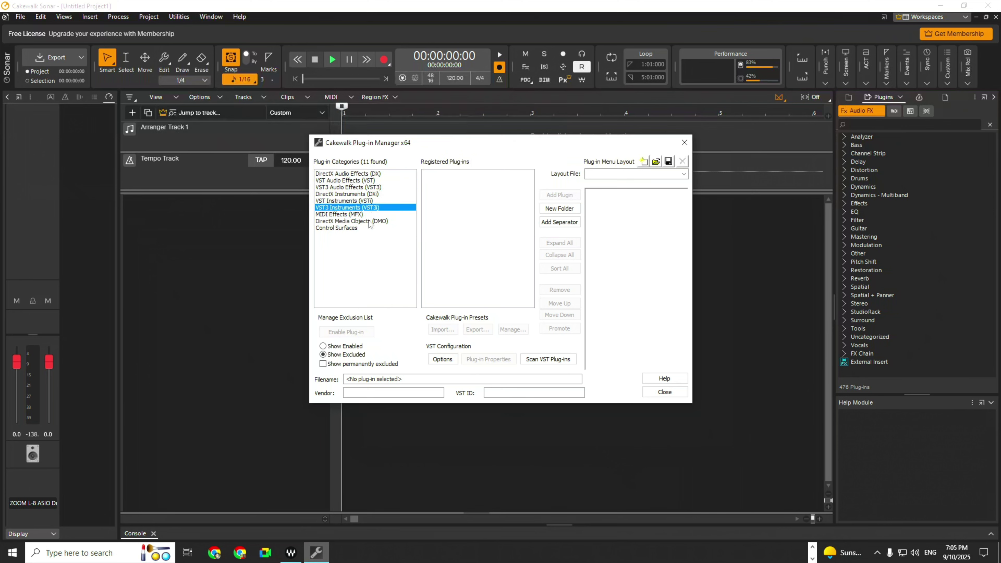
{"action": "left_click", "coordinate": [366, 215]}
{"action": "left_click", "coordinate": [360, 222]}
{"action": "left_click", "coordinate": [351, 230]}
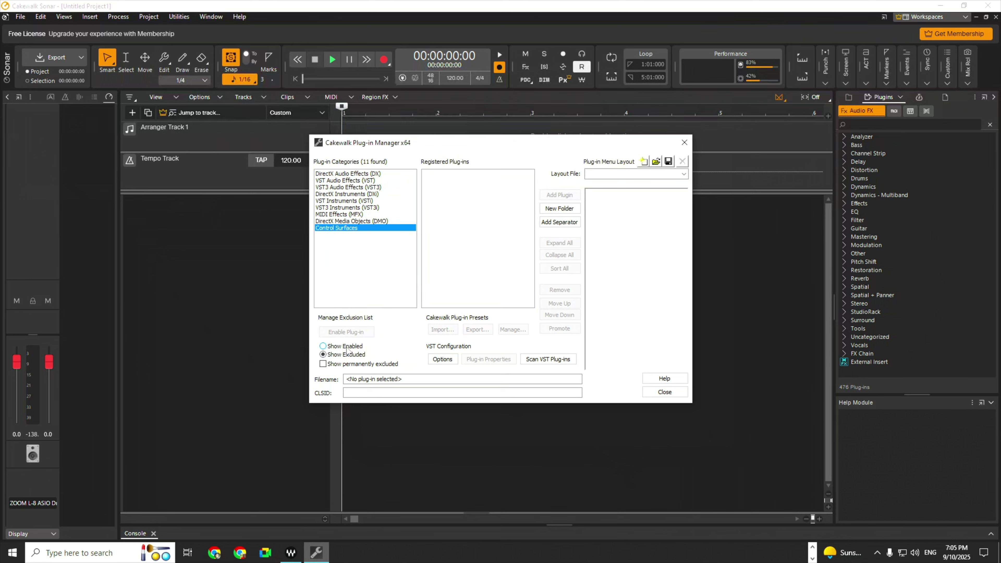
Step: Show the enabled plug-ins again, review the VST3 Instruments category and close the Plug-in Manager
{"action": "left_click", "coordinate": [346, 347]}
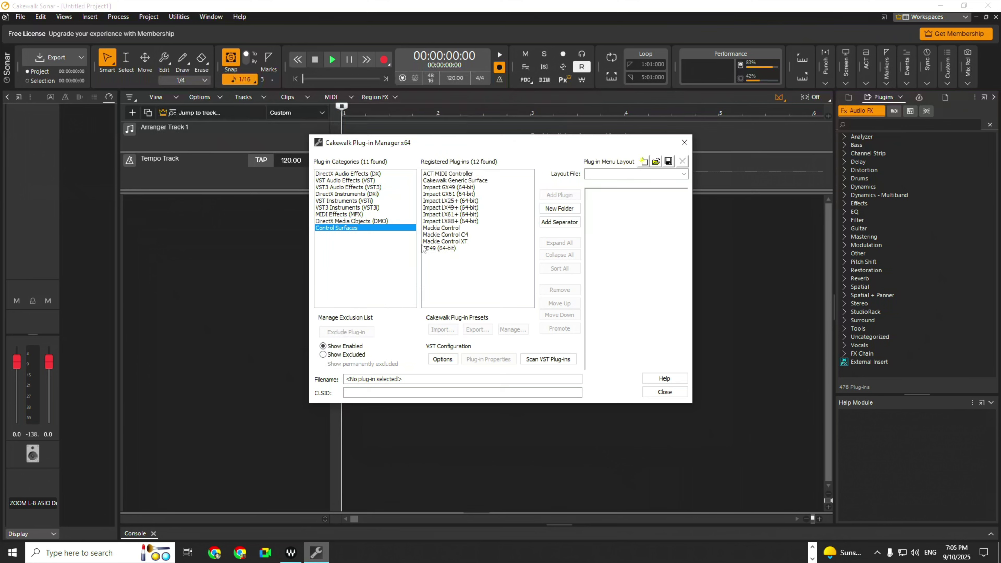
{"action": "left_click", "coordinate": [347, 207]}
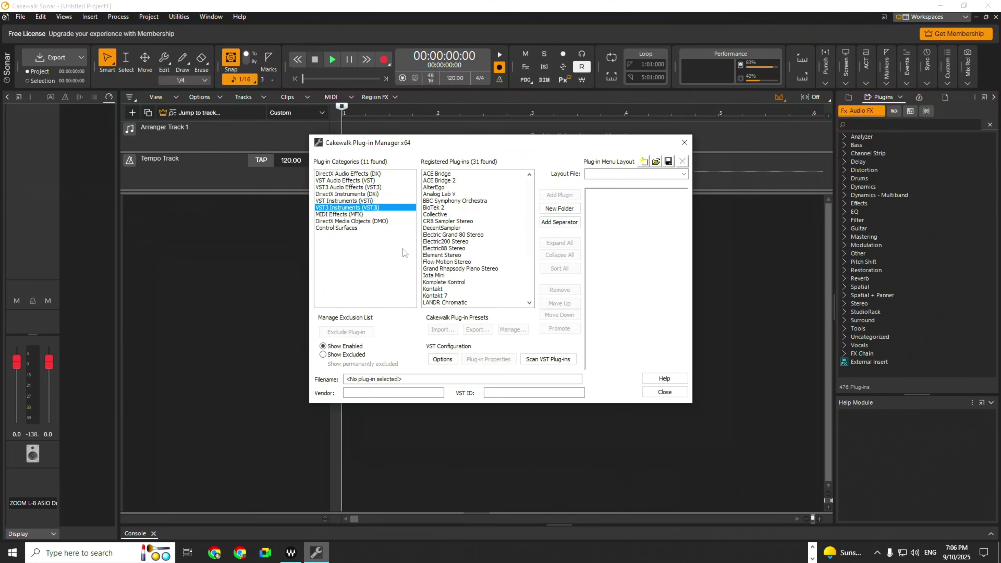
{"action": "left_click", "coordinate": [675, 393]}
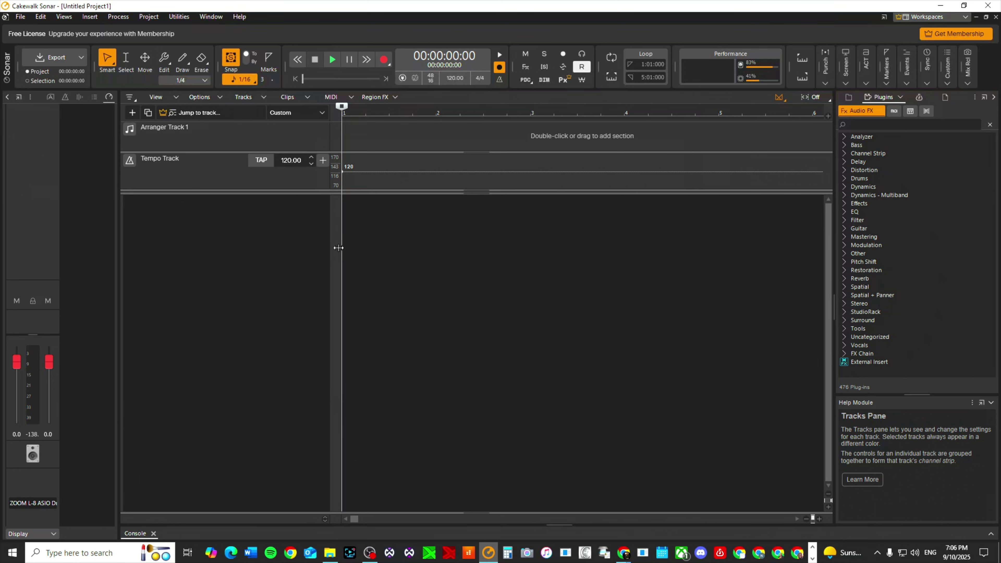
Step: Add a new audio track, select it and sort the audio effects list by manufacturer
{"action": "double_click", "coordinate": [237, 220]}
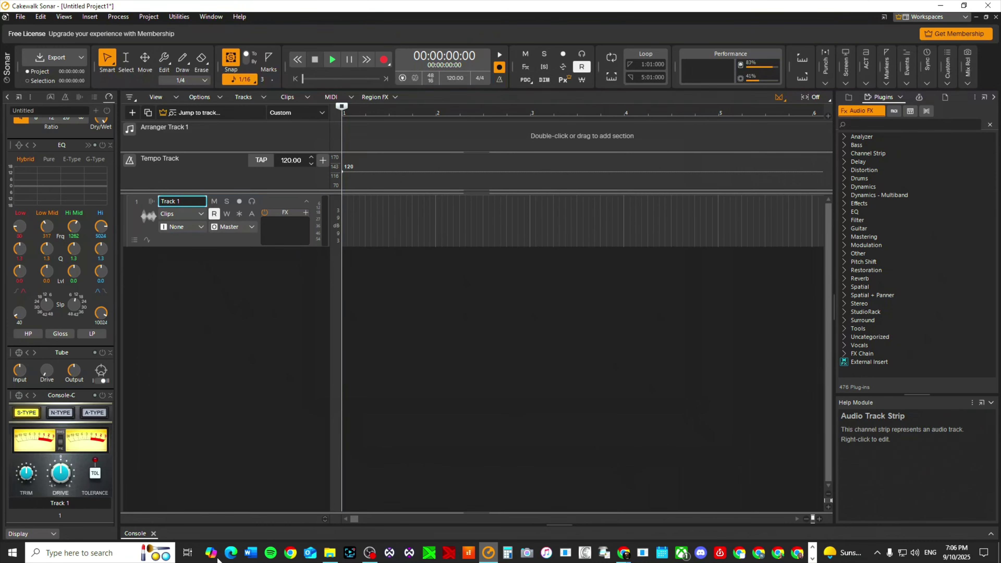
{"action": "left_click", "coordinate": [139, 202]}
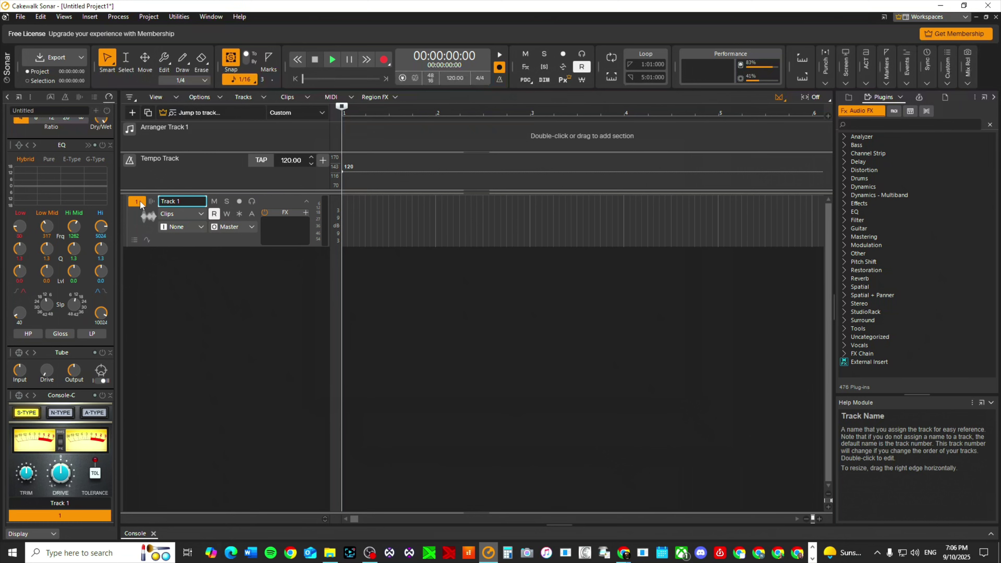
{"action": "left_click", "coordinate": [307, 212]}
{"action": "mouse_move", "coordinate": [308, 258]}
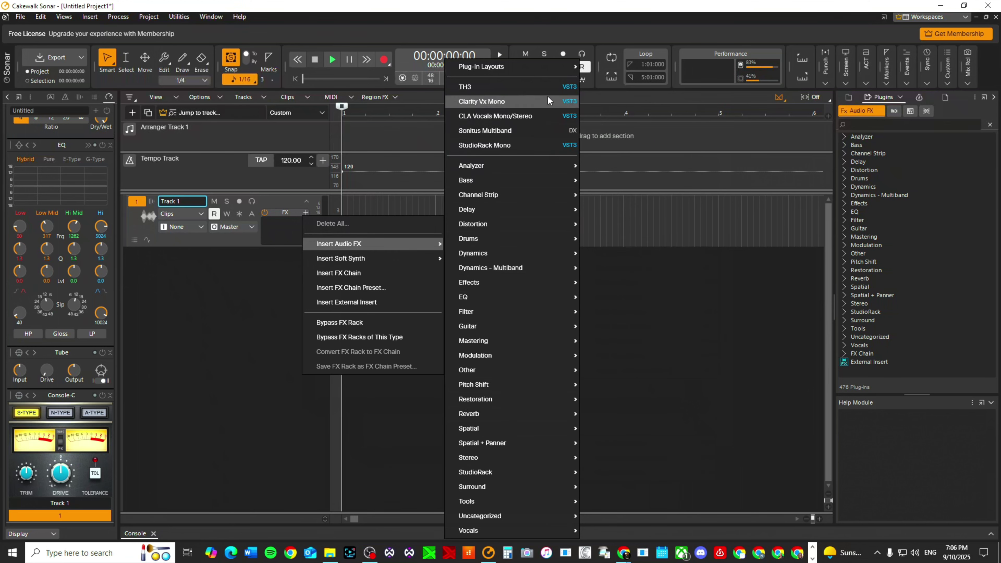
{"action": "mouse_move", "coordinate": [536, 69]}
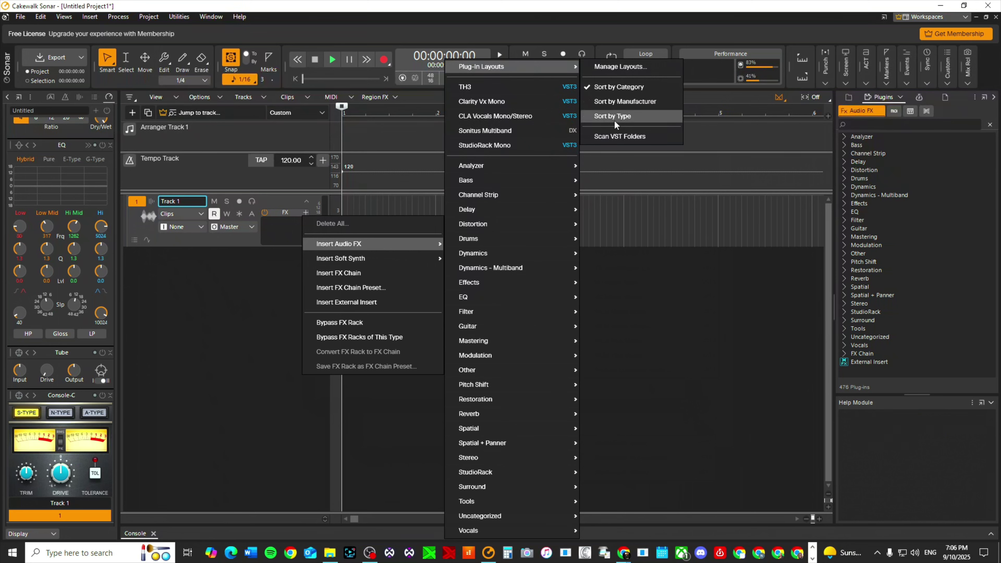
{"action": "left_click", "coordinate": [612, 99]}
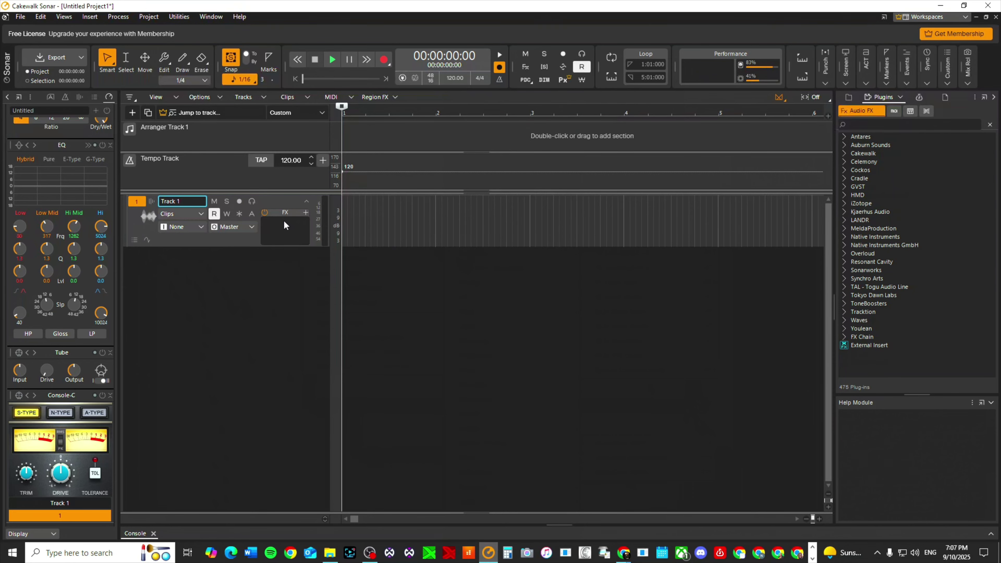
Step: Insert the Waves CLA-76 Mono compressor in Track 1's effects rack
{"action": "left_click", "coordinate": [307, 212]}
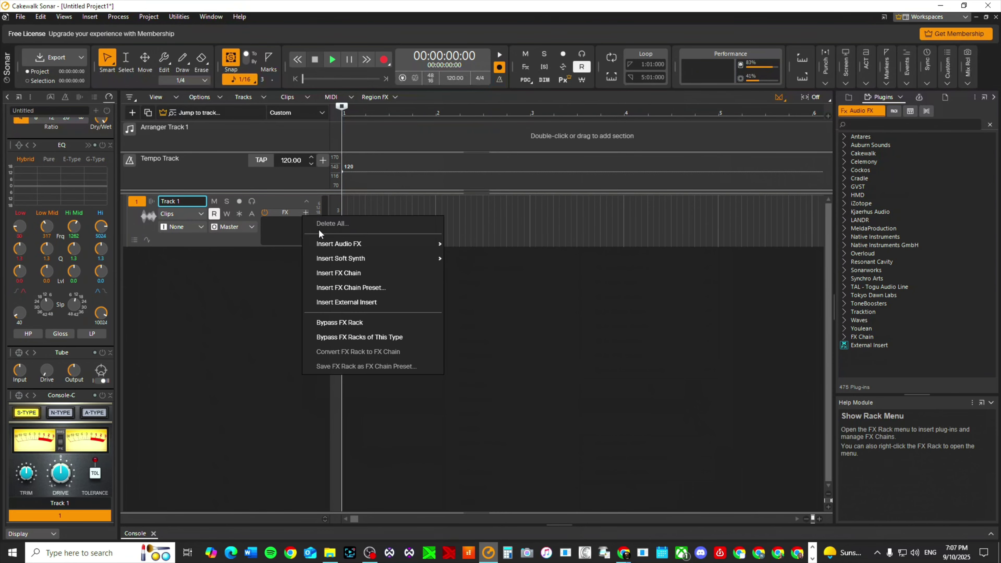
{"action": "mouse_move", "coordinate": [326, 244]}
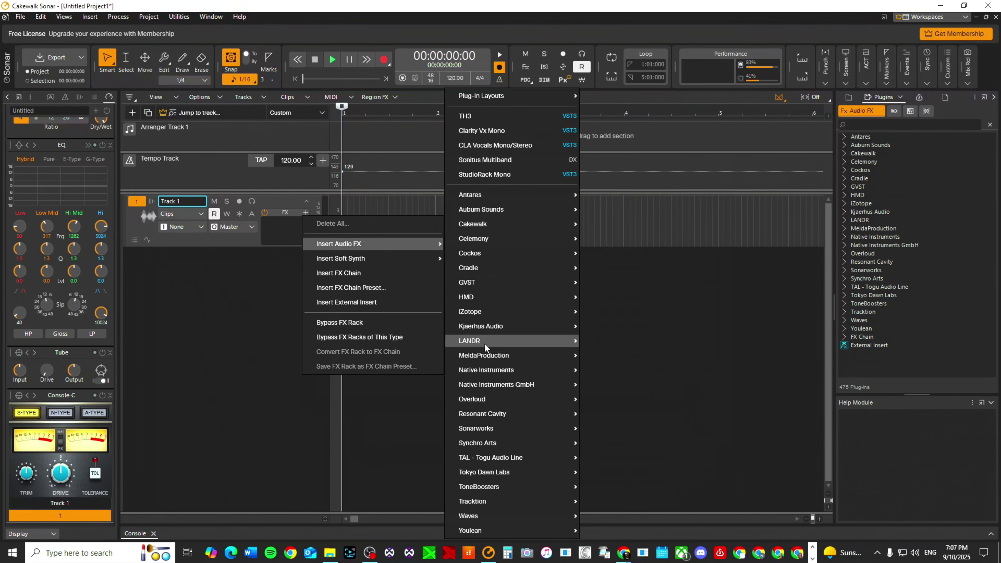
{"action": "mouse_move", "coordinate": [507, 514]}
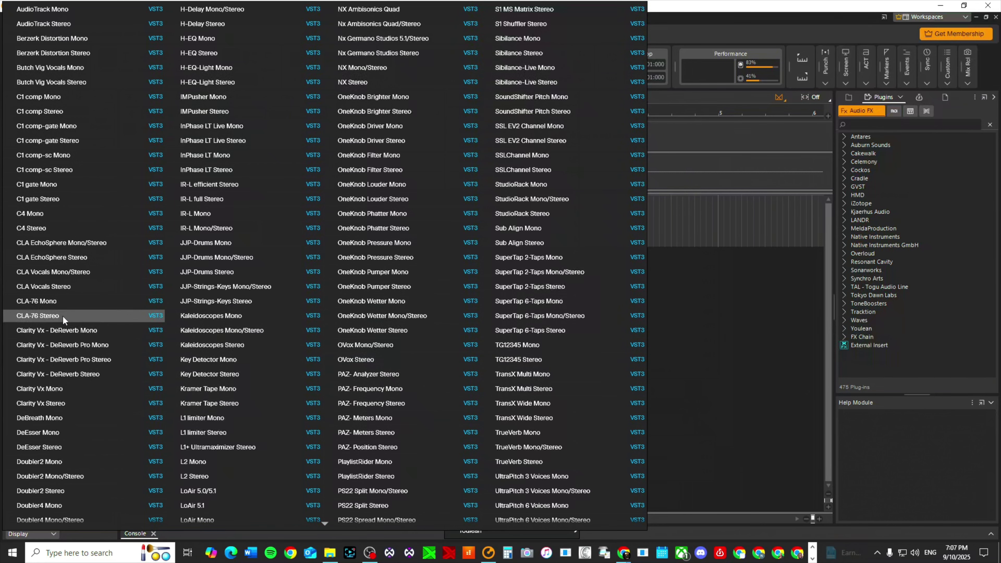
{"action": "left_click", "coordinate": [39, 300]}
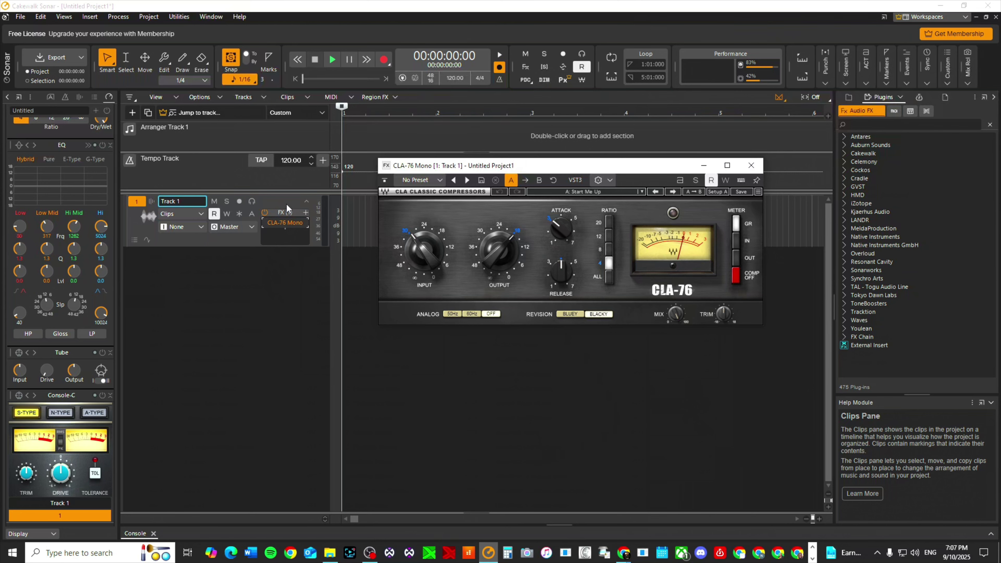
Step: Insert the Waves Clarity Vx Mono effect on Track 1 and move it above CLA-76 Mono
{"action": "left_click", "coordinate": [305, 213]}
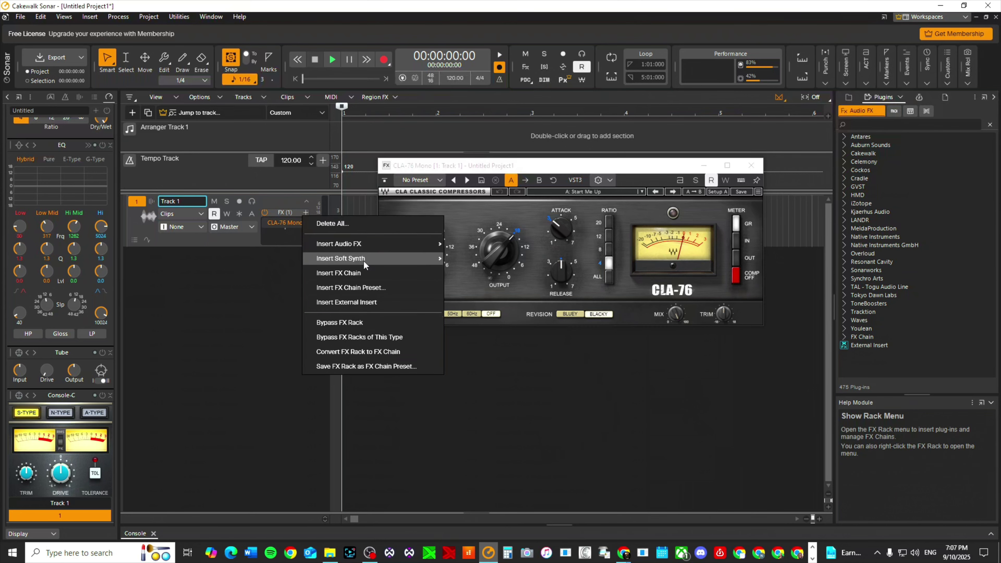
{"action": "mouse_move", "coordinate": [363, 244]}
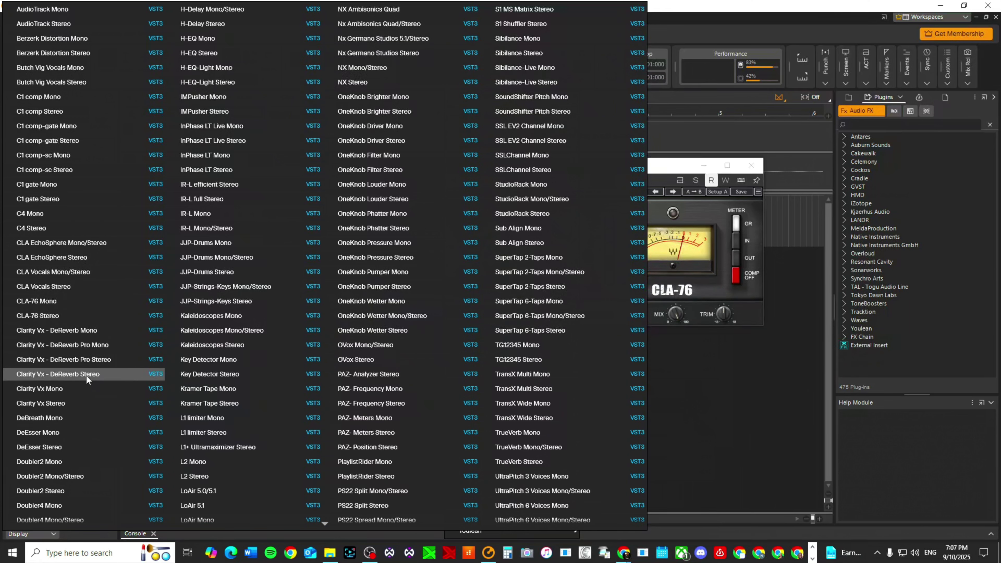
{"action": "left_click", "coordinate": [69, 391]}
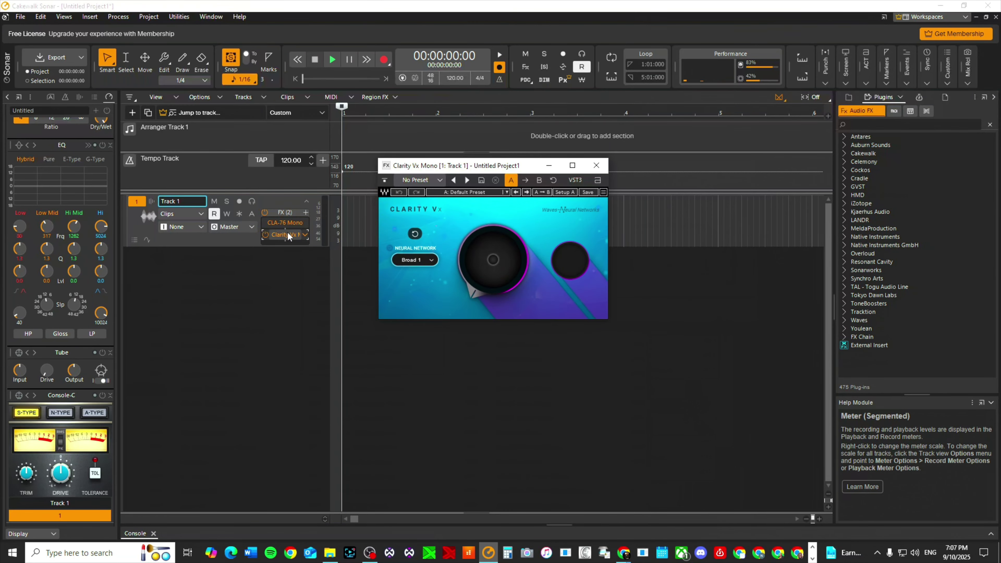
{"action": "left_click_drag", "start_coordinate": [287, 232], "coordinate": [291, 218]}
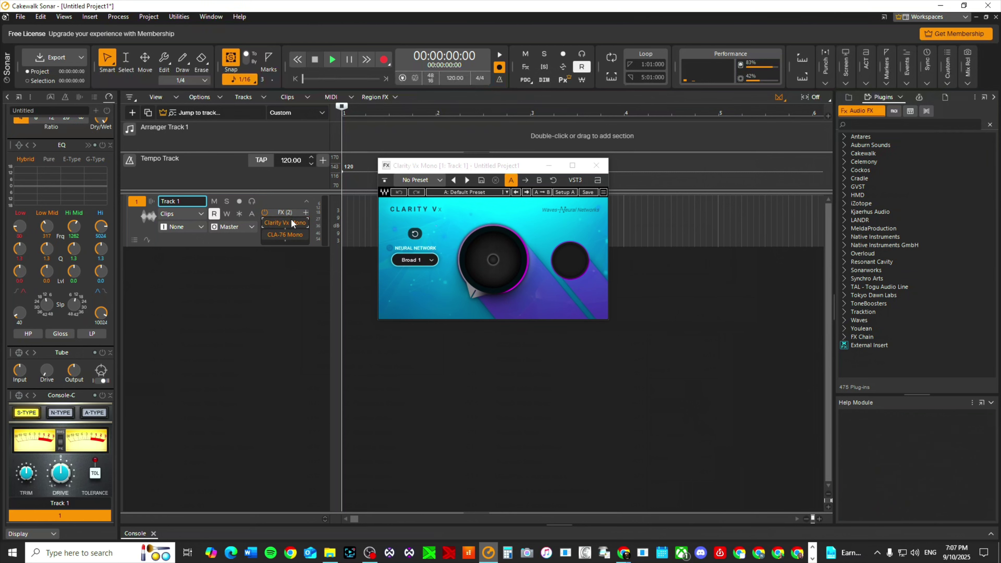
Step: Add RVox Mono to Track 1, then find MannyM Reverb Mono by searching for "reverb" and insert it too, closing its window
{"action": "left_click", "coordinate": [306, 213]}
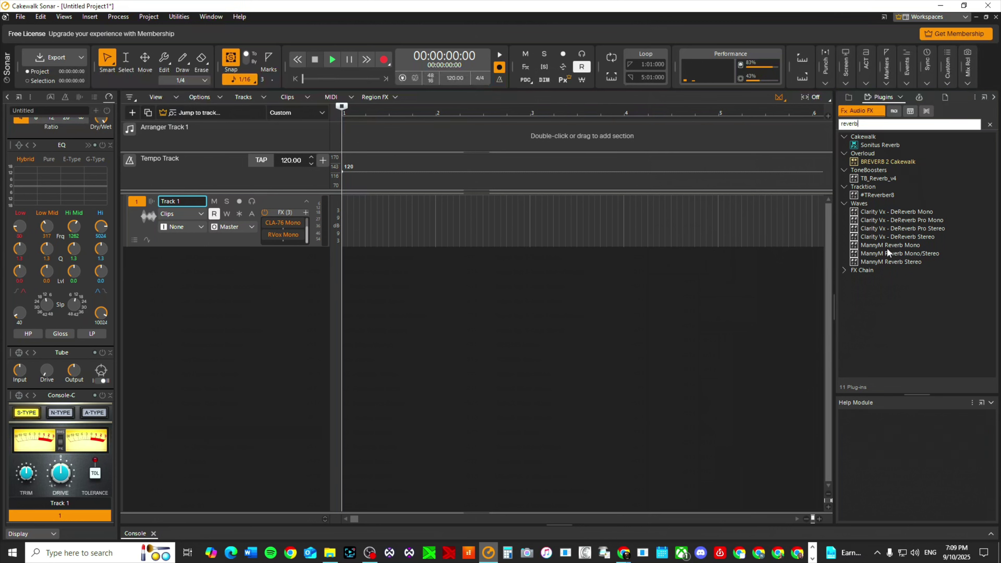
{"action": "left_click", "coordinate": [844, 271]}
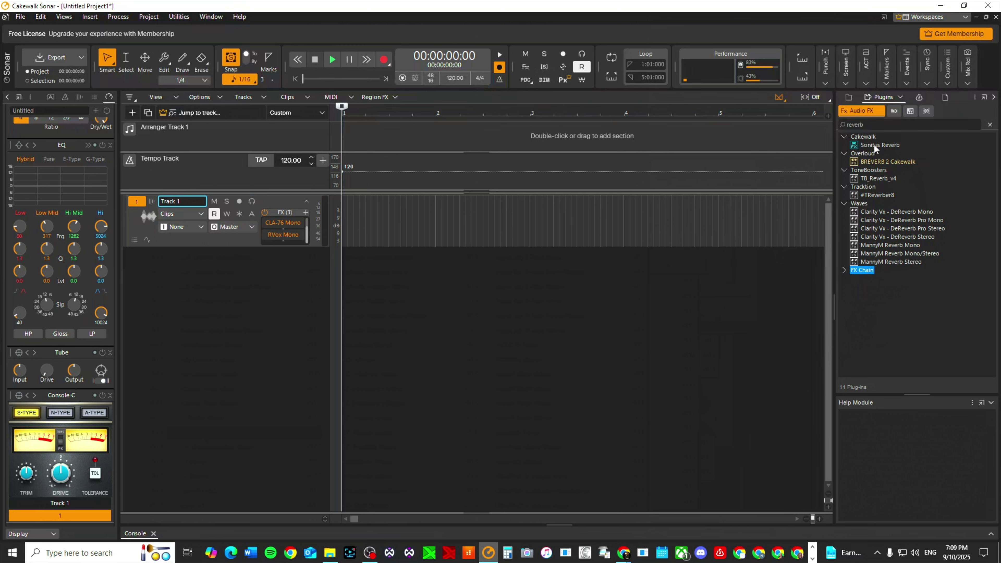
{"action": "left_click", "coordinate": [884, 245]}
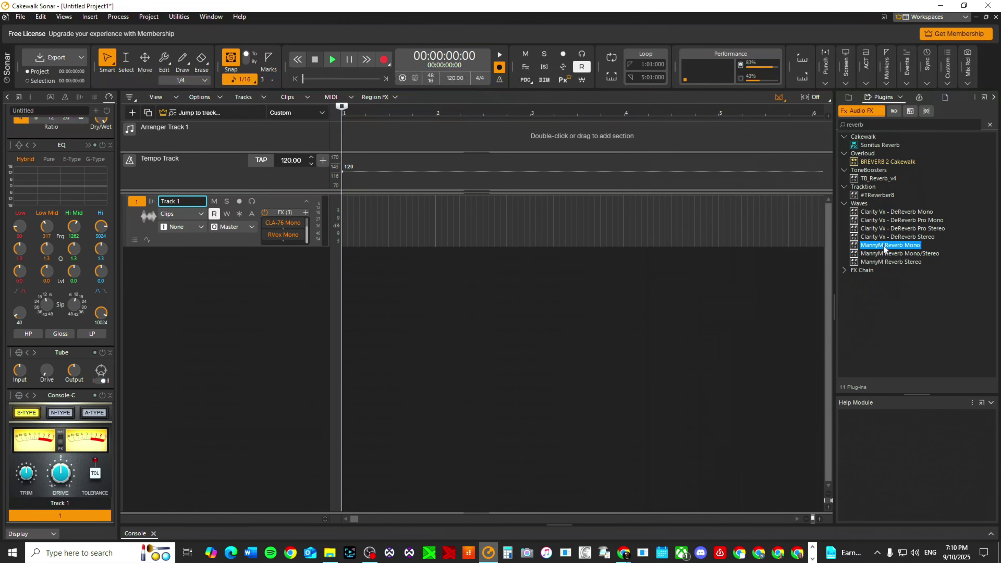
{"action": "left_click_drag", "start_coordinate": [884, 247], "coordinate": [263, 241]}
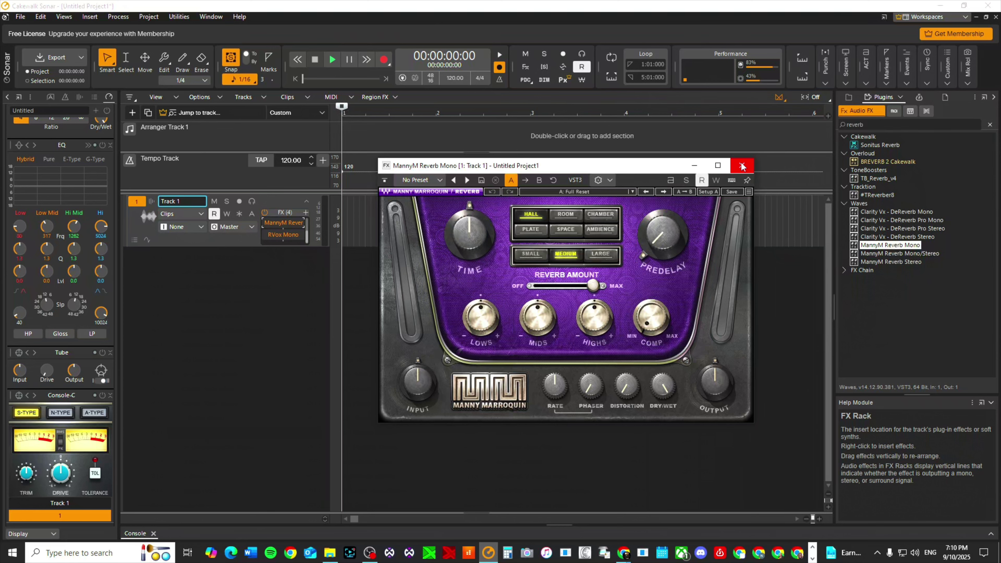
{"action": "left_click", "coordinate": [742, 166]}
Step: Enlarge Track 1 to show its whole effects rack, move MannyM Reverb Mono below RVox Mono and undo that move
{"action": "left_click_drag", "start_coordinate": [238, 247], "coordinate": [240, 317]}
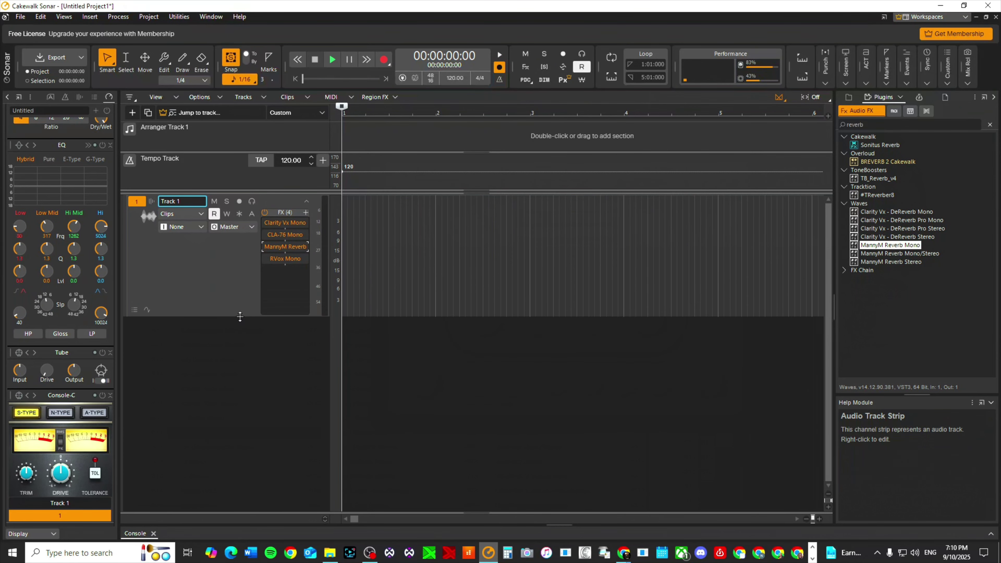
{"action": "left_click_drag", "start_coordinate": [298, 248], "coordinate": [276, 260]}
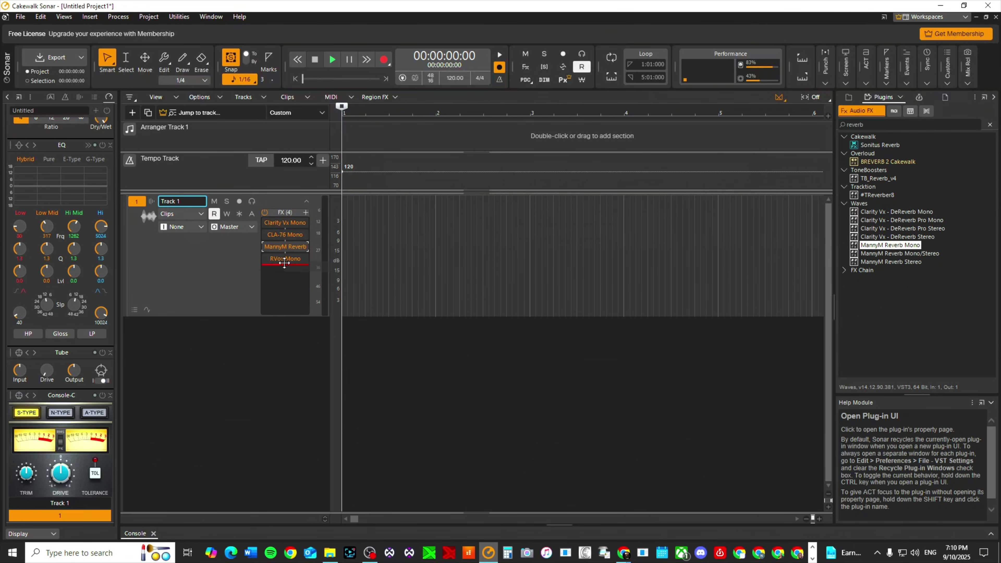
{"action": "key", "text": "ctrl+z"}
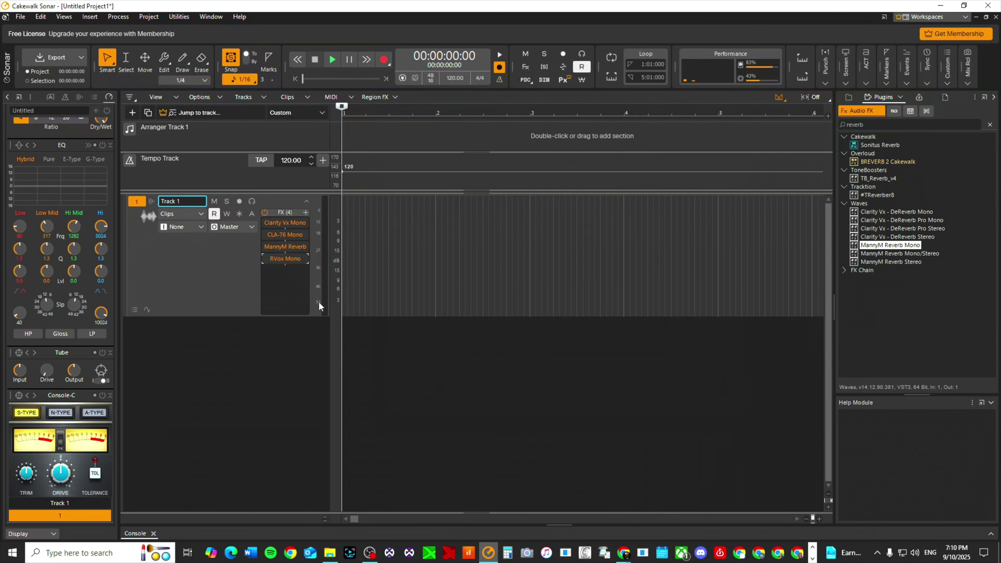
Step: Arm Track 1 for recording, set its input to In 1 of the ZOOM L-8 ASIO driver and enable input echo
{"action": "left_click", "coordinate": [240, 201]}
{"action": "left_click", "coordinate": [200, 227]}
{"action": "mouse_move", "coordinate": [252, 255]}
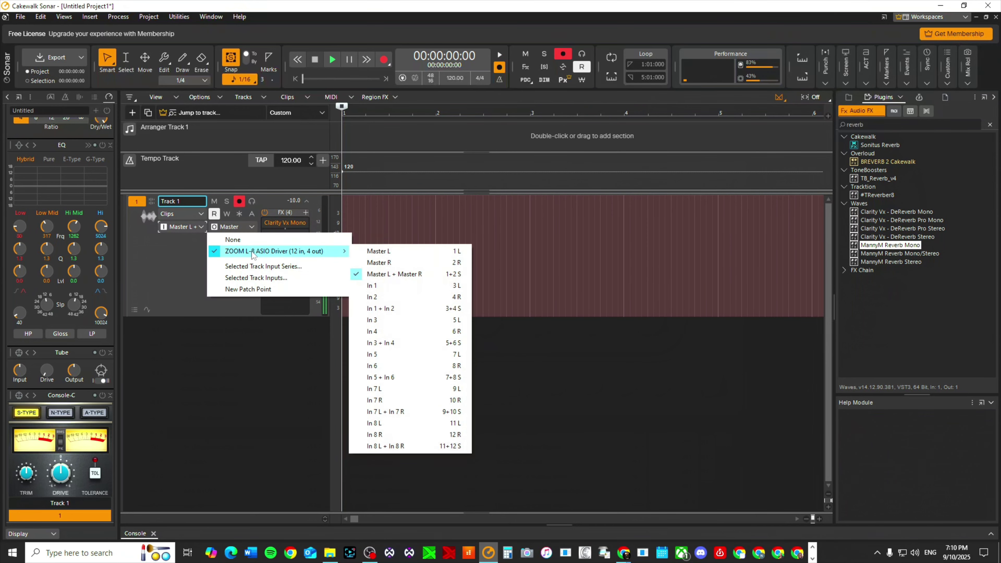
{"action": "left_click", "coordinate": [391, 289]}
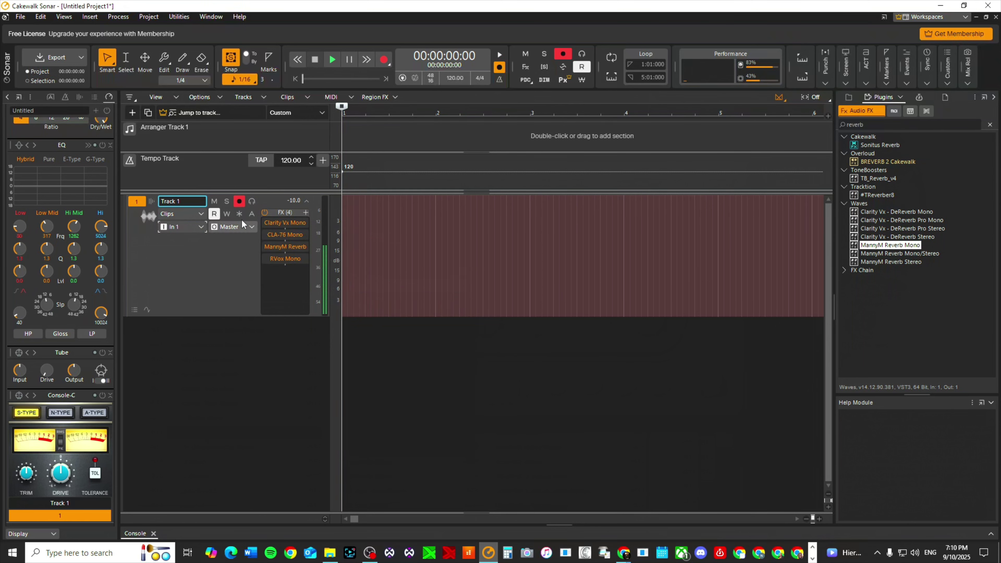
{"action": "left_click", "coordinate": [254, 202]}
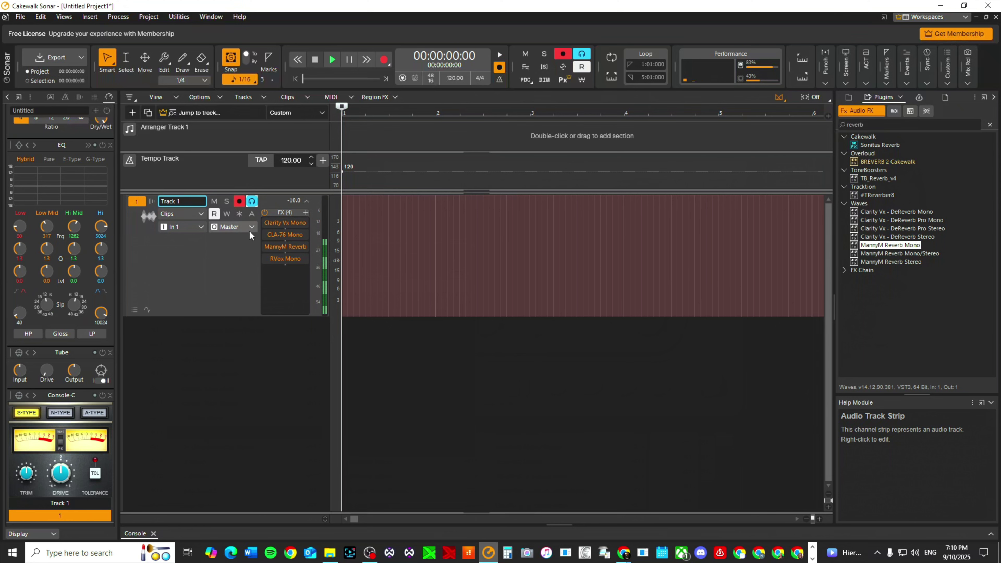
Step: Check RVox Mono's settings, then lower the Dry/Wet mix of MannyM Reverb Mono and switch its reverb type to Plate
{"action": "double_click", "coordinate": [296, 258]}
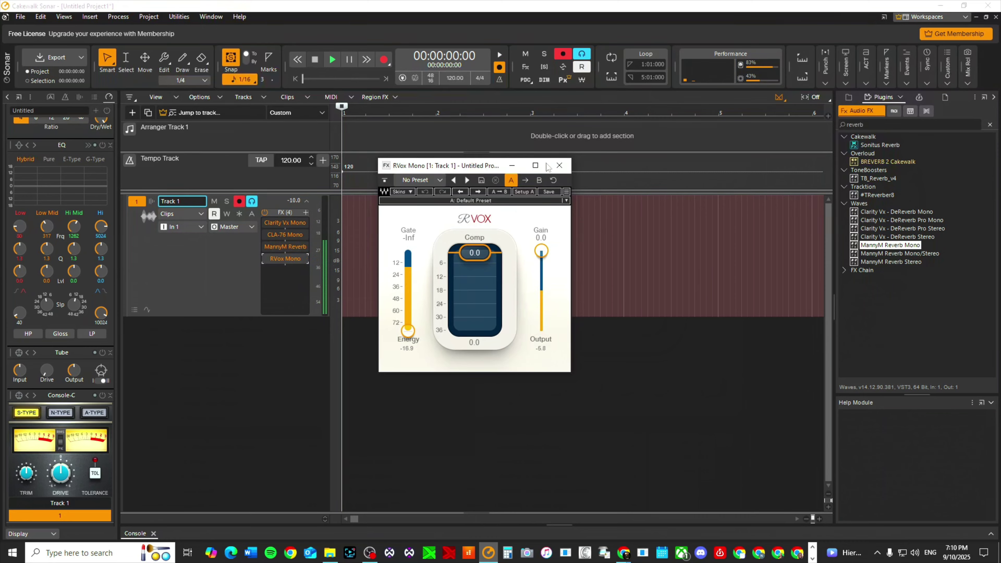
{"action": "left_click", "coordinate": [559, 166]}
{"action": "double_click", "coordinate": [282, 248]}
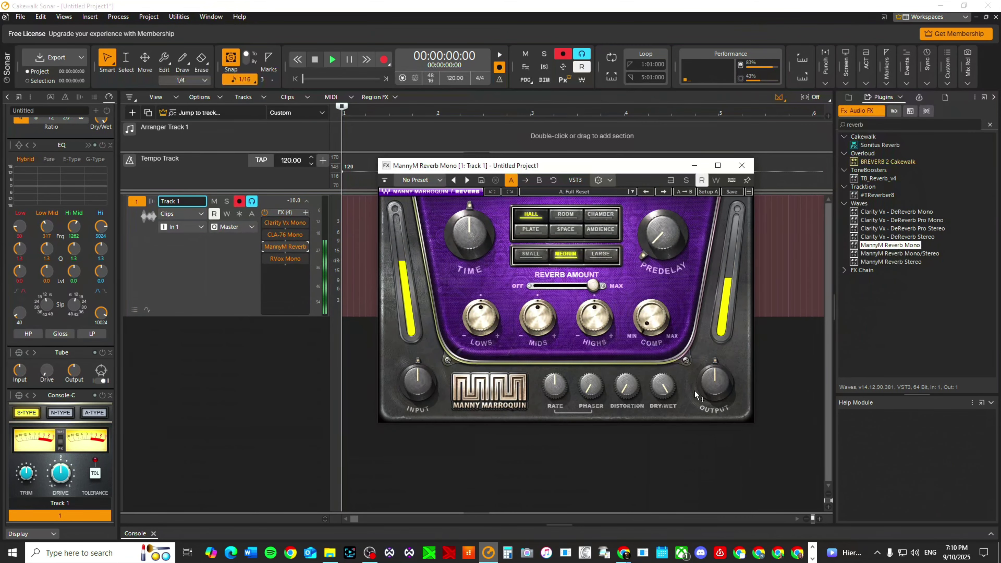
{"action": "left_click_drag", "start_coordinate": [664, 385], "coordinate": [608, 403]}
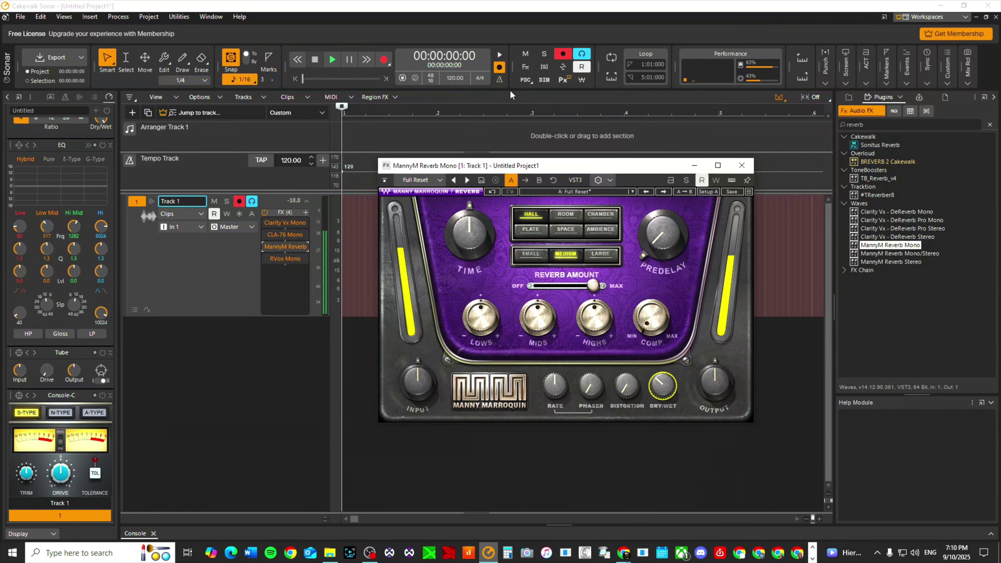
{"action": "left_click", "coordinate": [531, 230]}
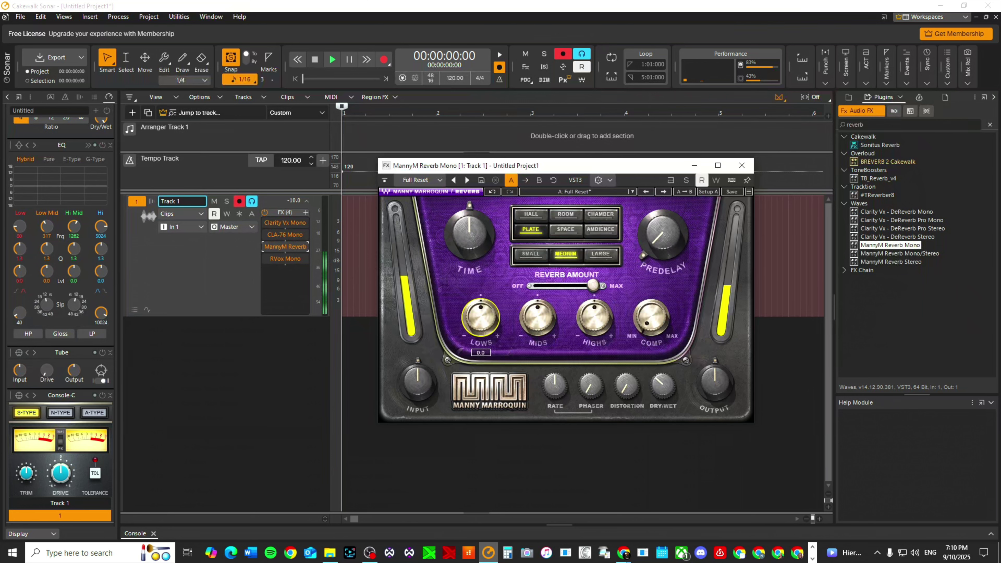
Step: Turn off Track 1's input echo, toggle the metronome for recording and record a take of about 23 seconds
{"action": "left_click", "coordinate": [251, 201]}
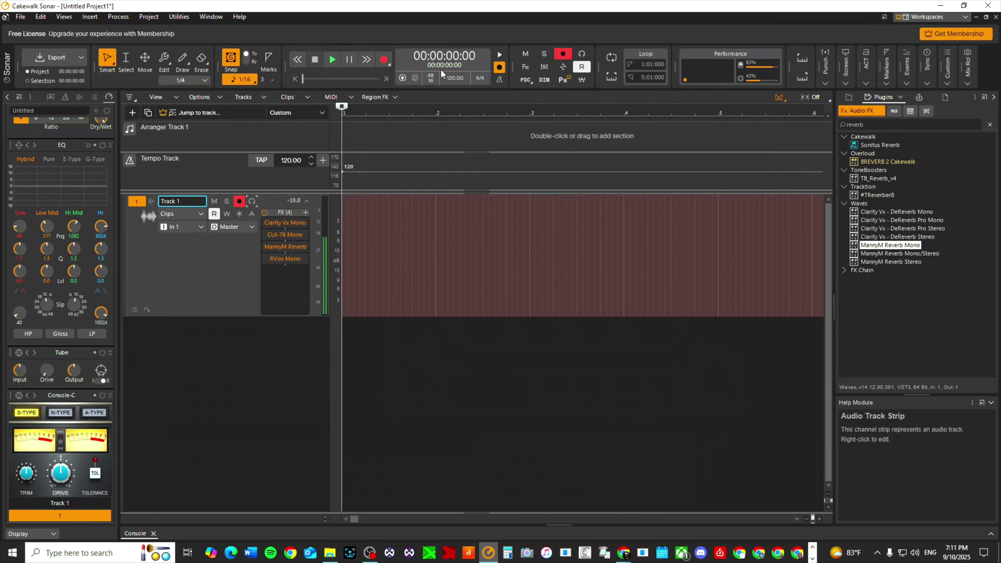
{"action": "left_click", "coordinate": [499, 68]}
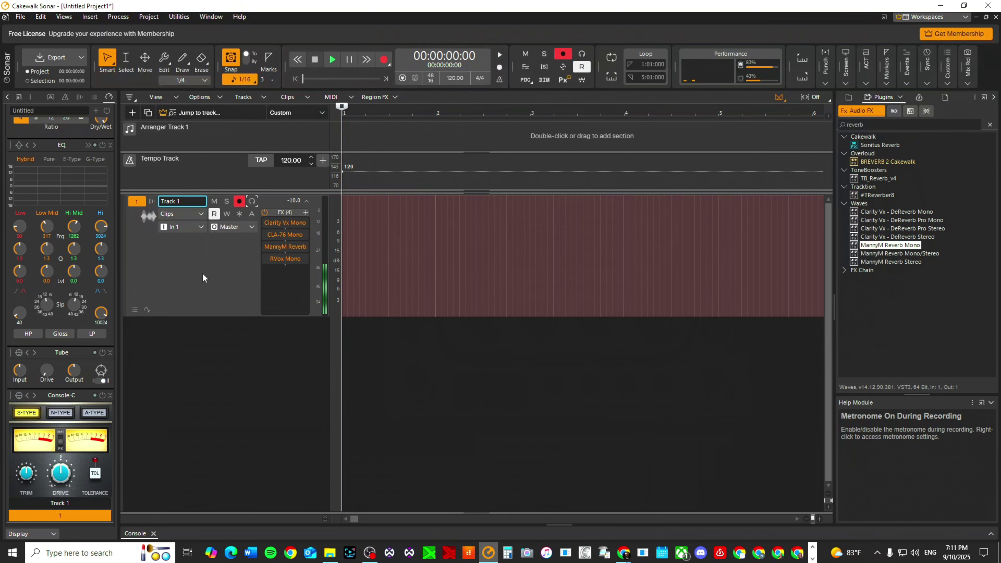
{"action": "key", "text": "space"}
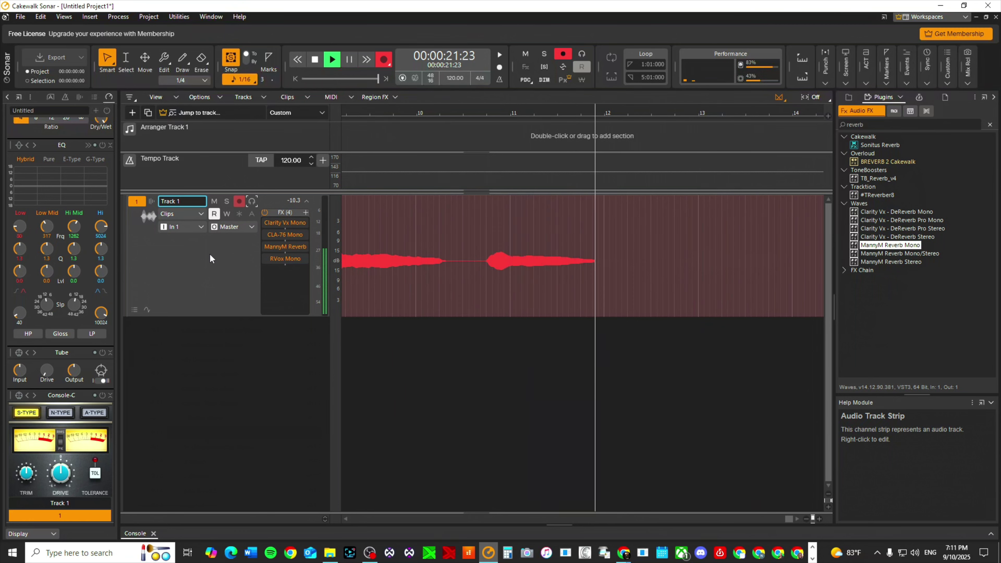
{"action": "key", "text": "space"}
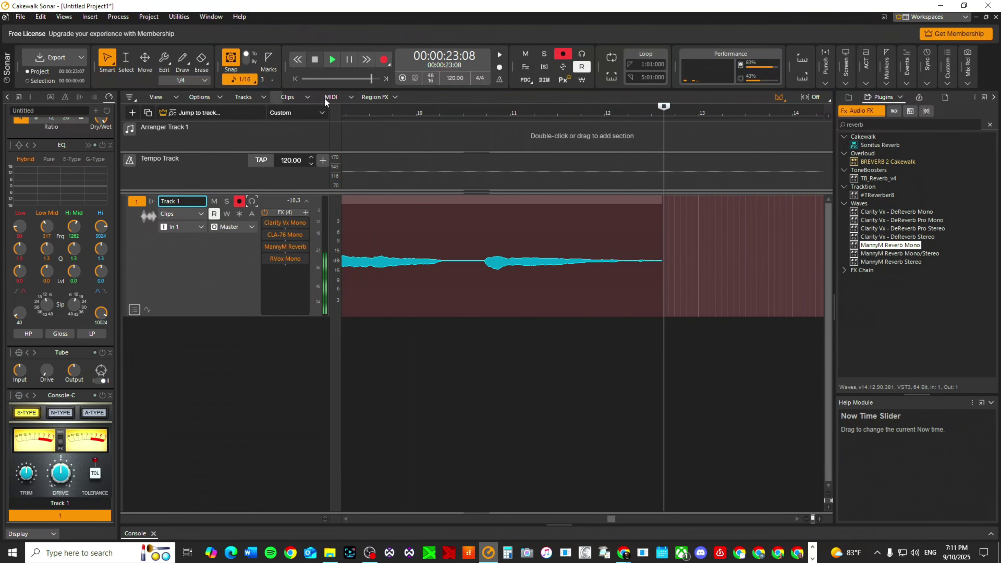
Step: Disarm Track 1, play the recorded take from the start while checking RVox Mono's meters, and return to the project start
{"action": "key", "text": "w"}
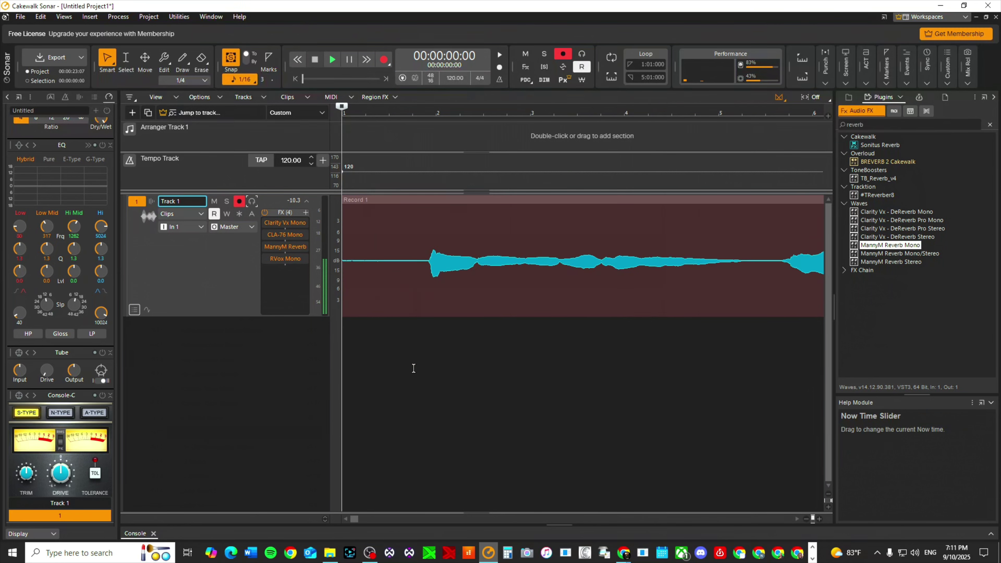
{"action": "left_click", "coordinate": [239, 201]}
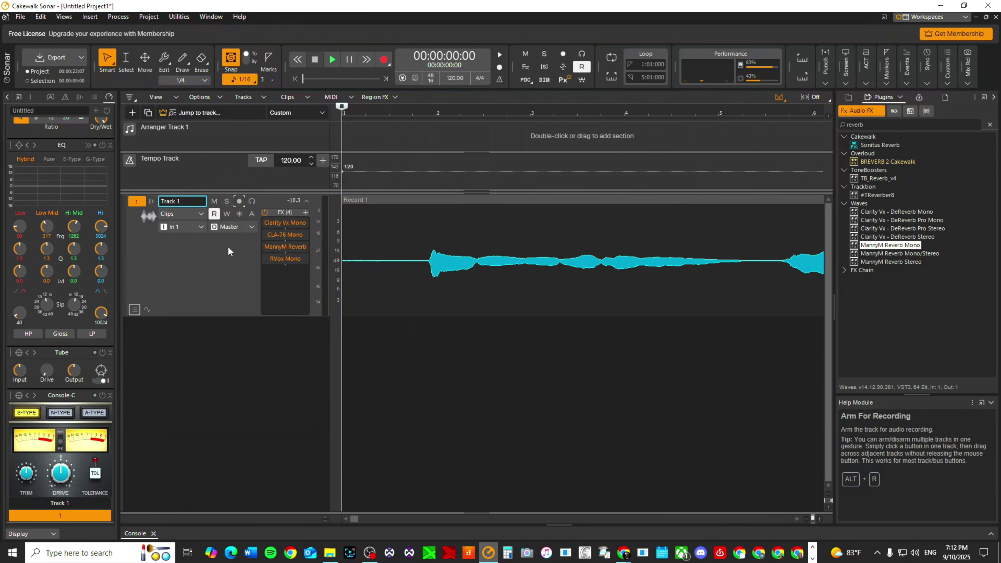
{"action": "key", "text": "space"}
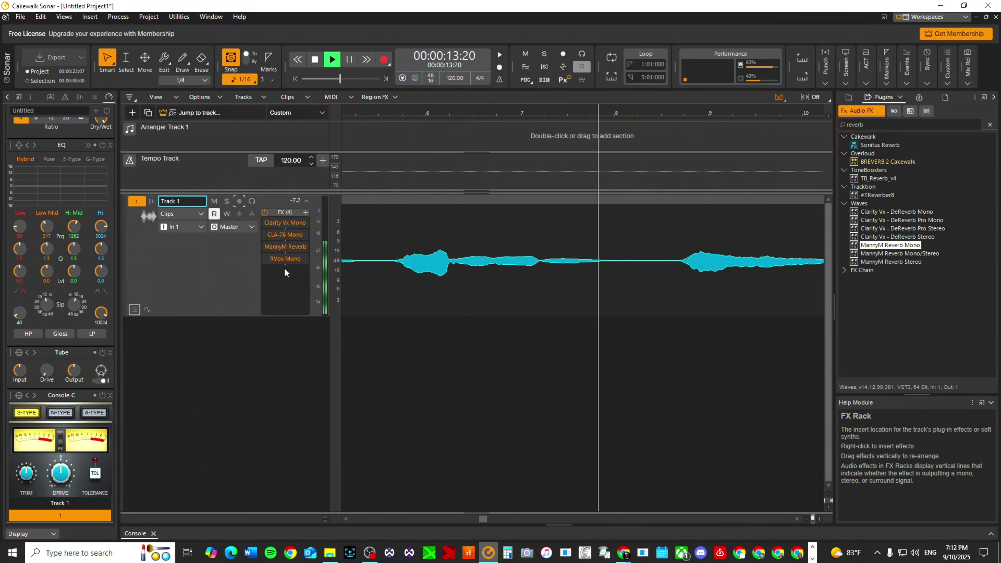
{"action": "double_click", "coordinate": [284, 259]}
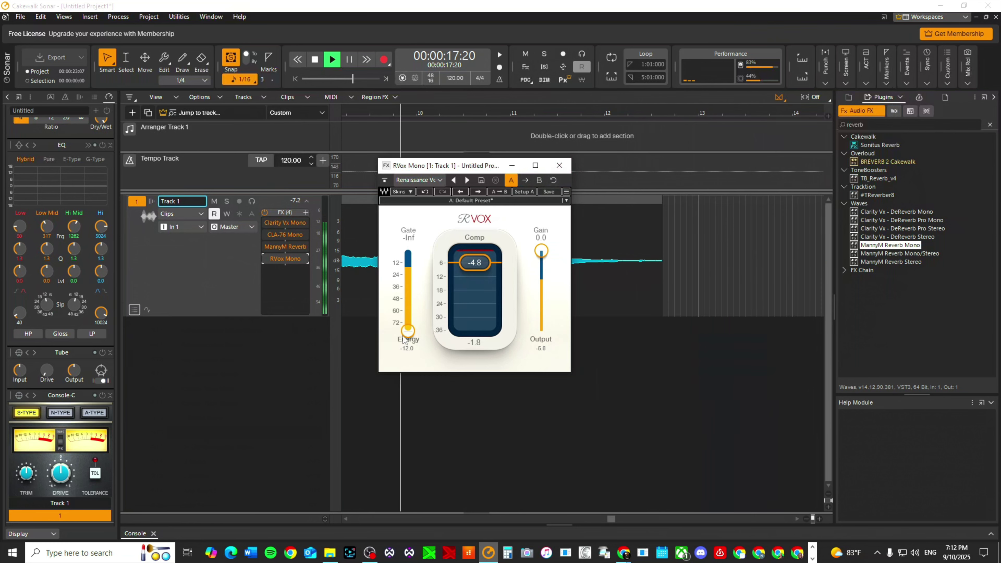
{"action": "left_click", "coordinate": [560, 166]}
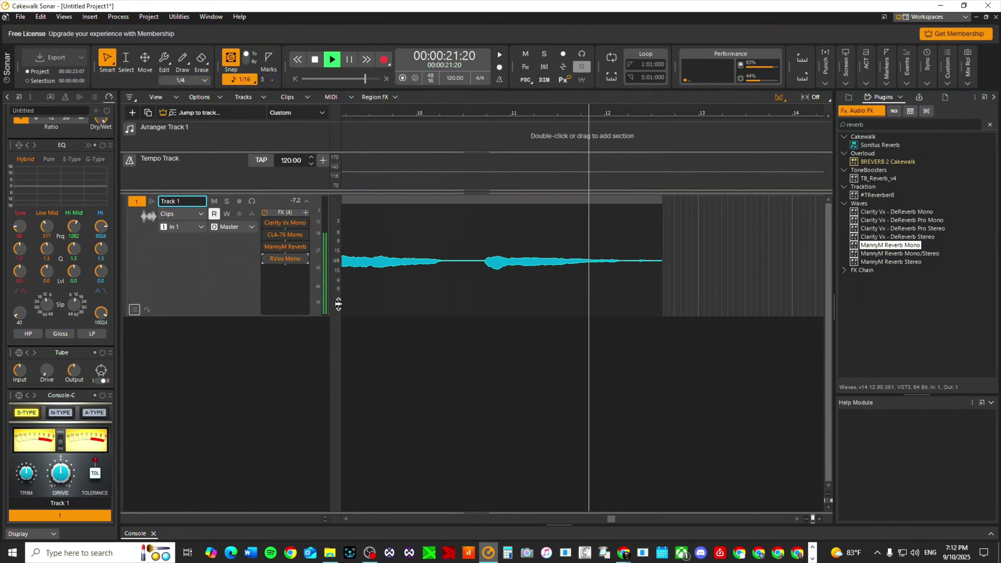
{"action": "key", "text": "space"}
{"action": "key", "text": "ctrl+Home"}
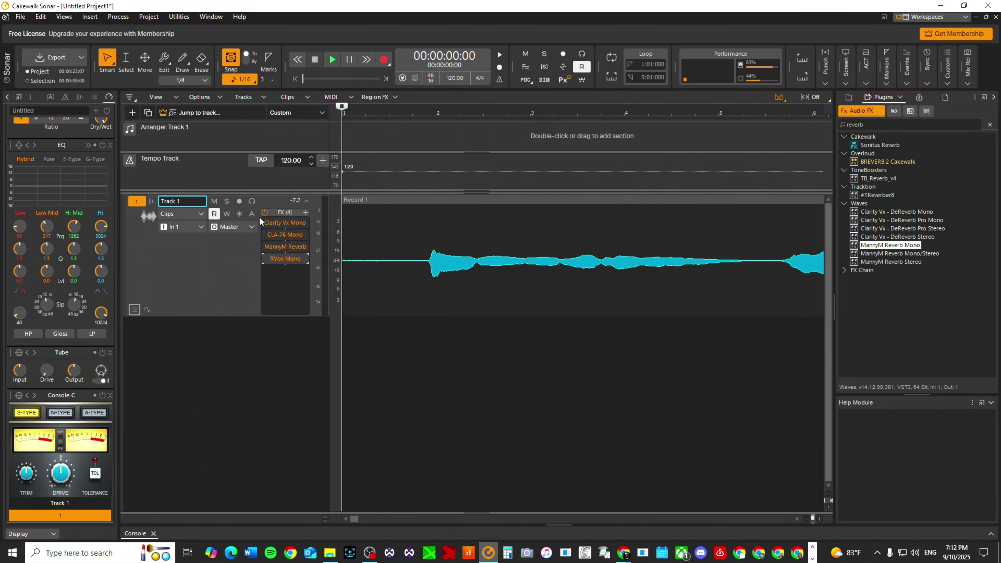
Step: Set the ambience reduction of Clarity Vx Mono on Track 1 to 15.1
{"action": "double_click", "coordinate": [301, 222]}
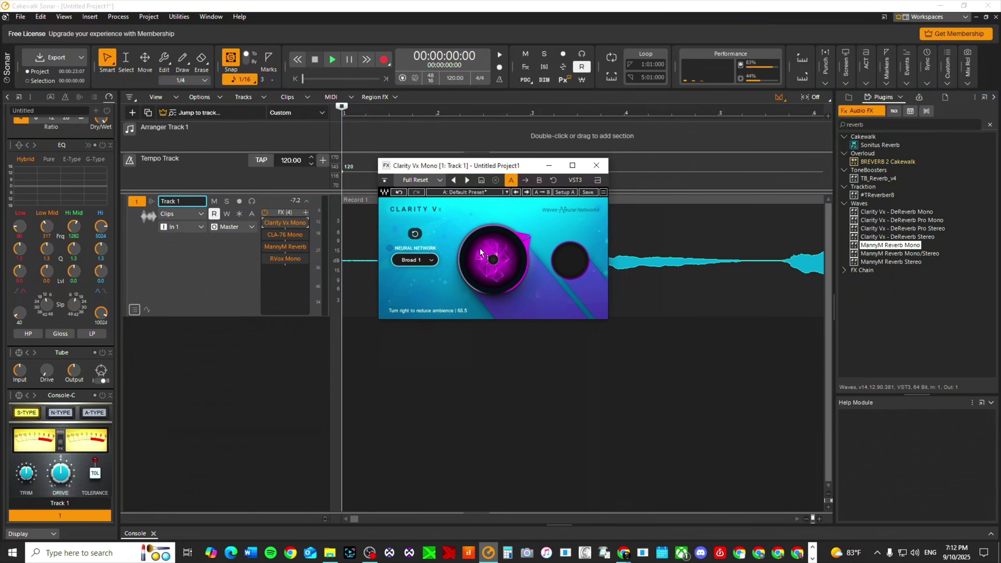
{"action": "mouse_move", "coordinate": [480, 253]}
{"action": "left_click_drag", "start_coordinate": [477, 239], "coordinate": [477, 282]}
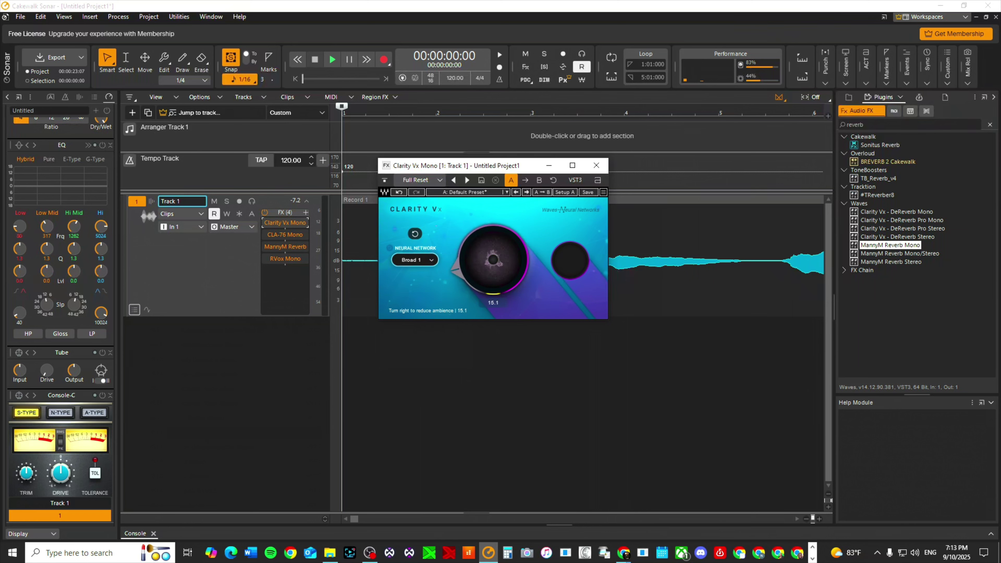
{"action": "left_click", "coordinate": [597, 166]}
Step: Review the settings of CLA-76 Mono, MannyM Reverb Mono and RVox Mono on Track 1 one after another
{"action": "double_click", "coordinate": [294, 234]}
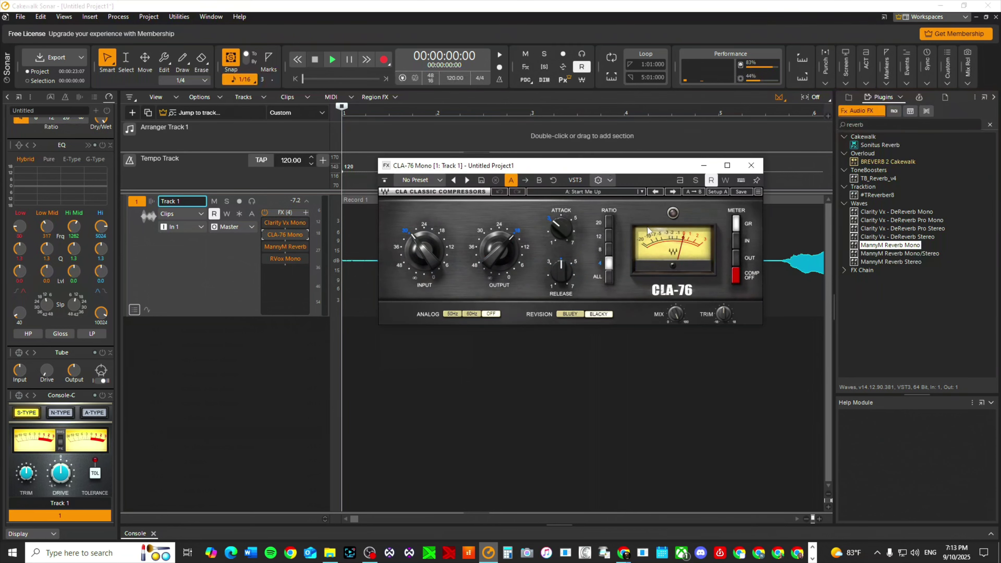
{"action": "left_click", "coordinate": [750, 171]}
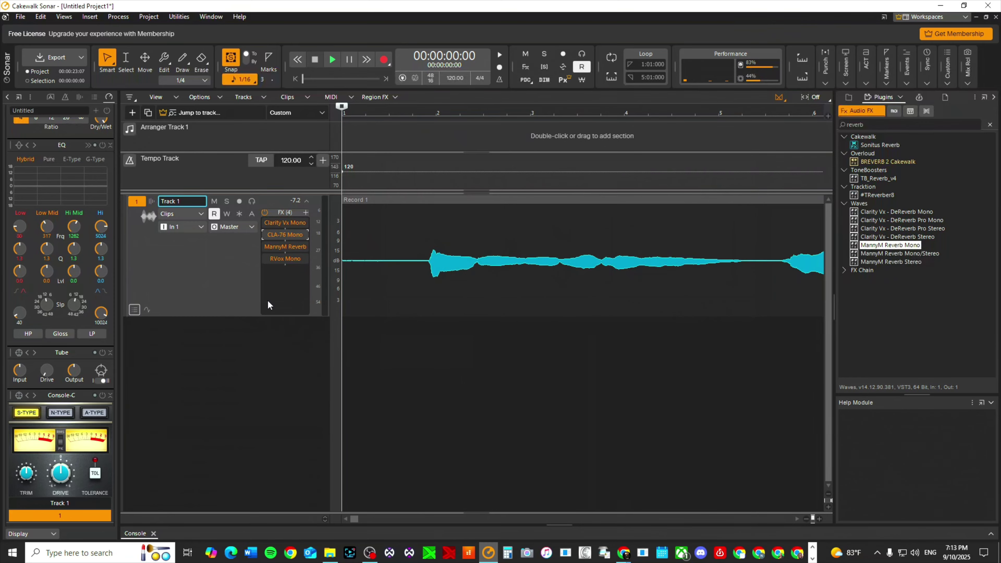
{"action": "double_click", "coordinate": [286, 248]}
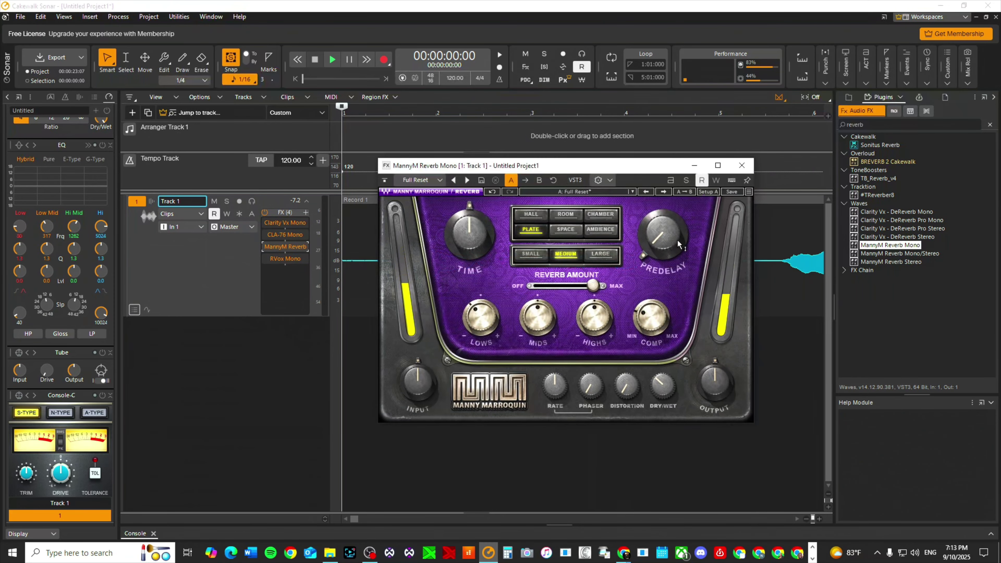
{"action": "left_click", "coordinate": [742, 165]}
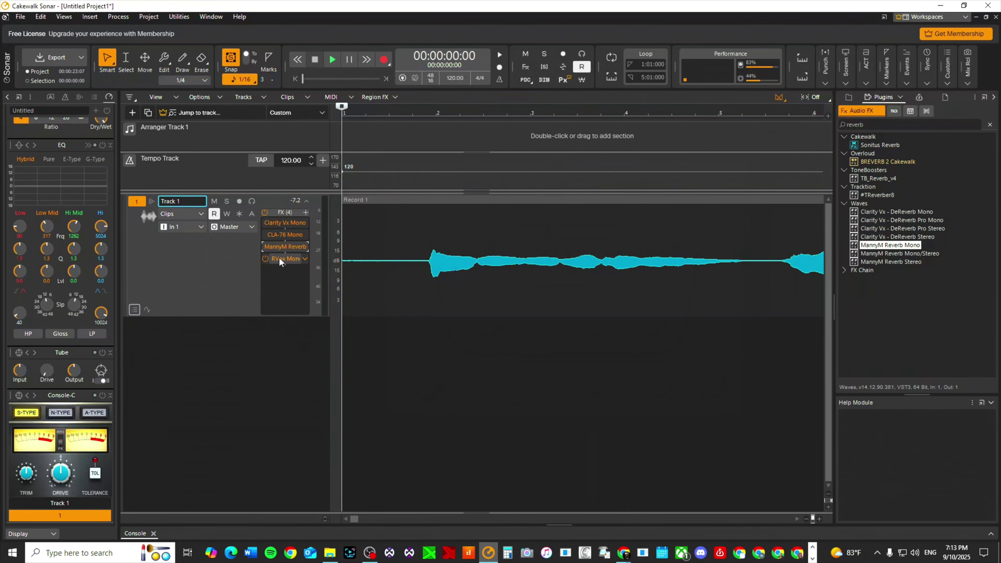
{"action": "double_click", "coordinate": [281, 259]}
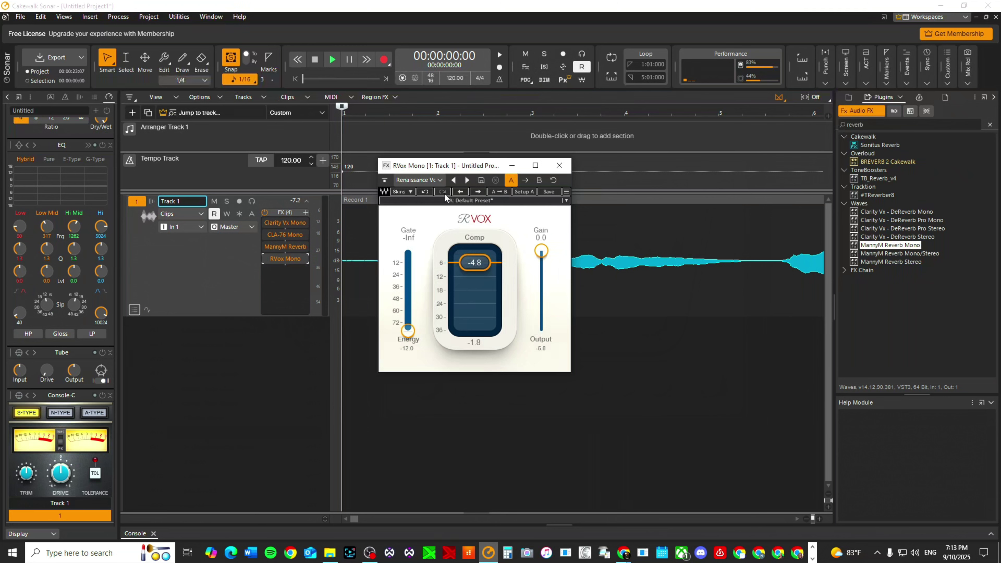
{"action": "left_click", "coordinate": [559, 165]}
Step: Convert Track 1's FX rack with its four Waves plugins into a single FX Chain
{"action": "right_click", "coordinate": [290, 125]}
{"action": "left_click", "coordinate": [164, 290]}
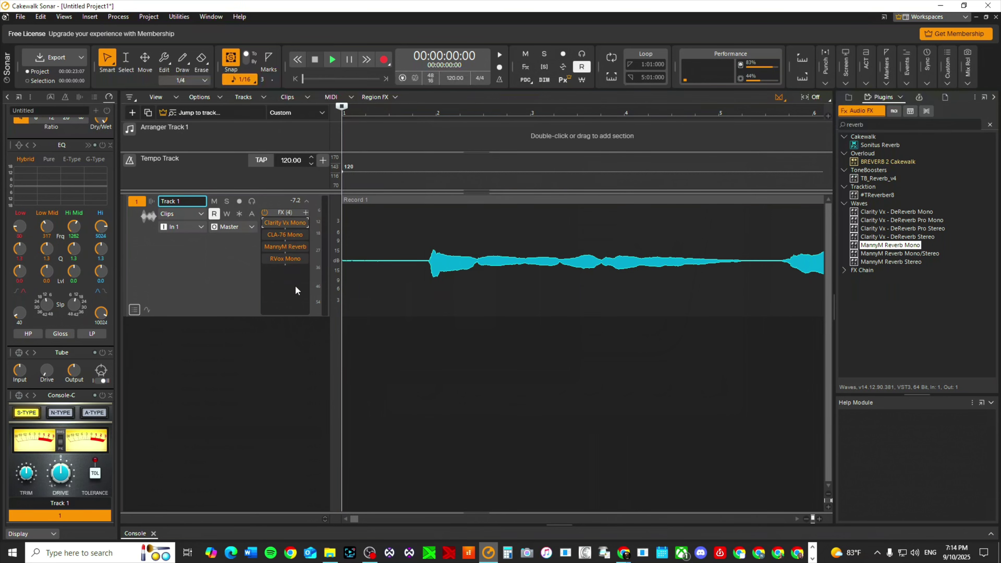
{"action": "right_click", "coordinate": [291, 275]}
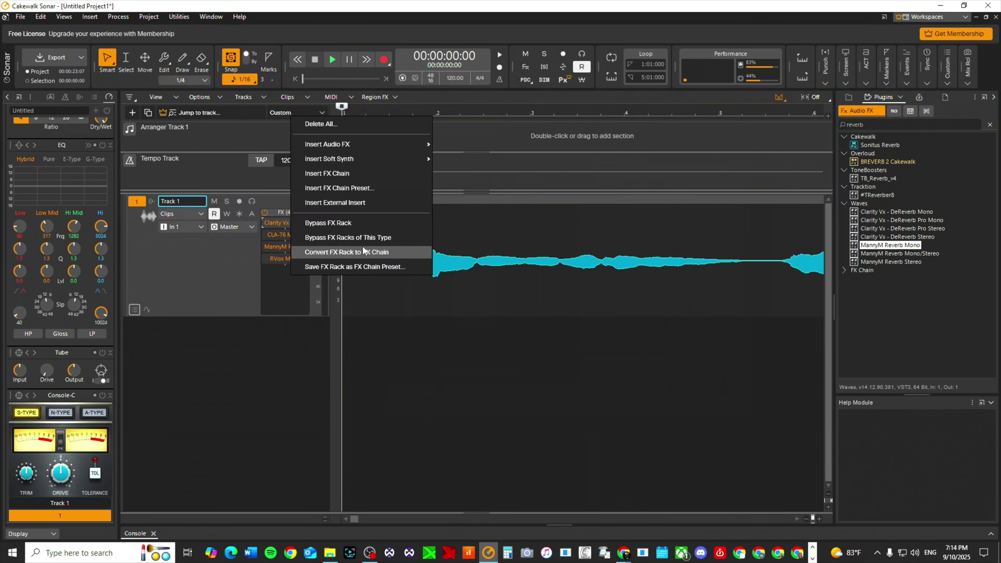
{"action": "left_click", "coordinate": [380, 252]}
Step: Rename Track 1's FX Chain as JustDaNorm Vox and close its window
{"action": "double_click", "coordinate": [285, 223]}
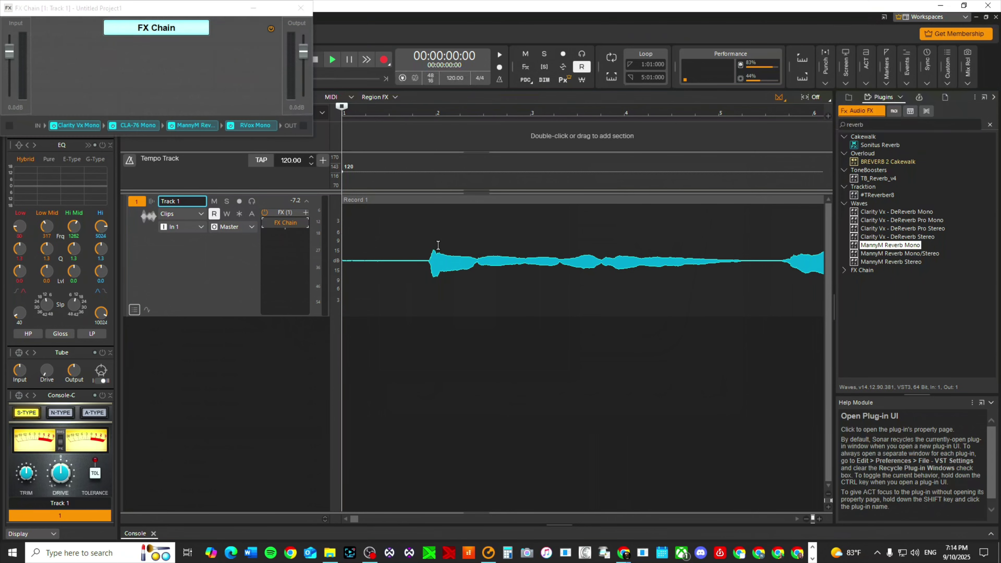
{"action": "right_click", "coordinate": [174, 28]}
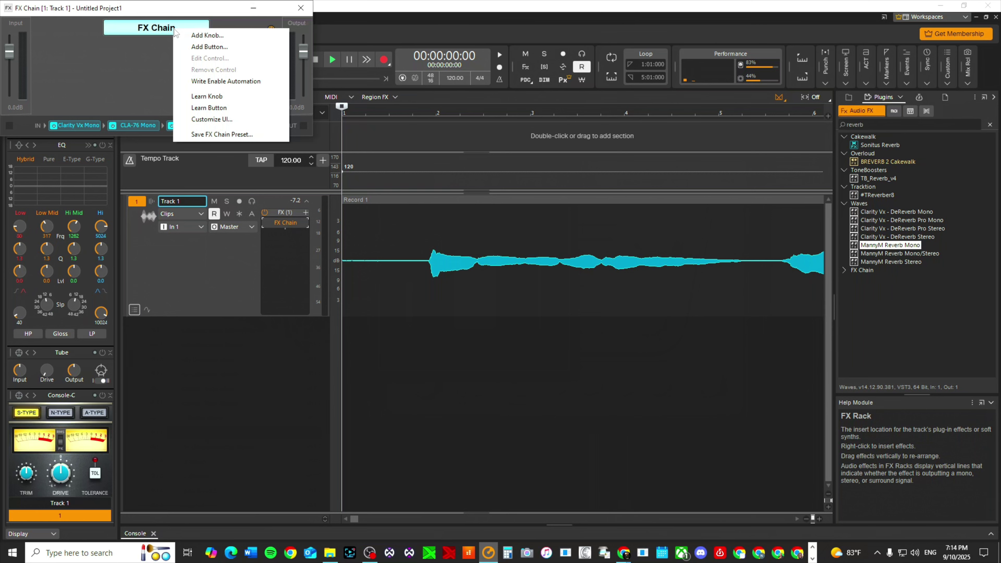
{"action": "key", "text": "Escape"}
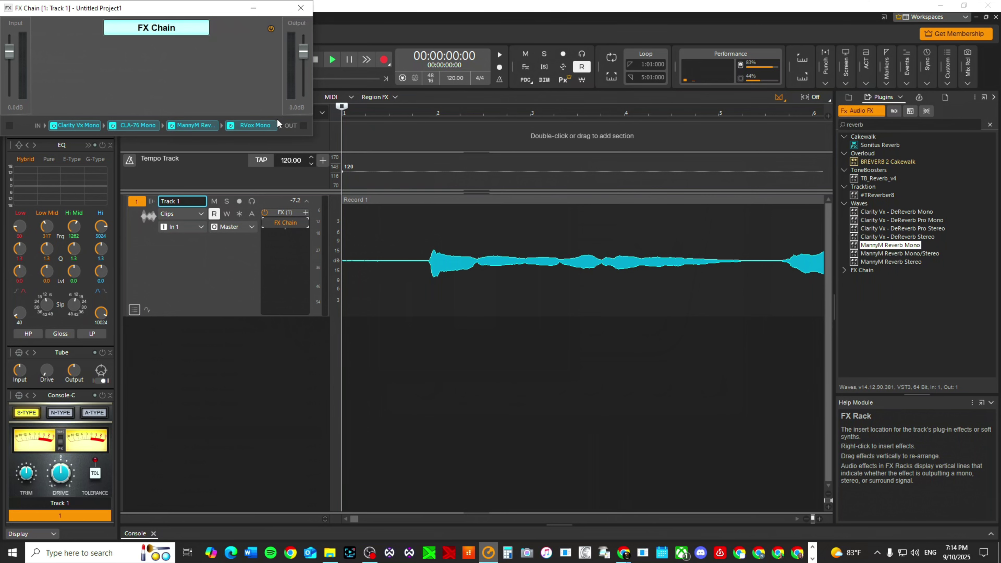
{"action": "double_click", "coordinate": [146, 27]}
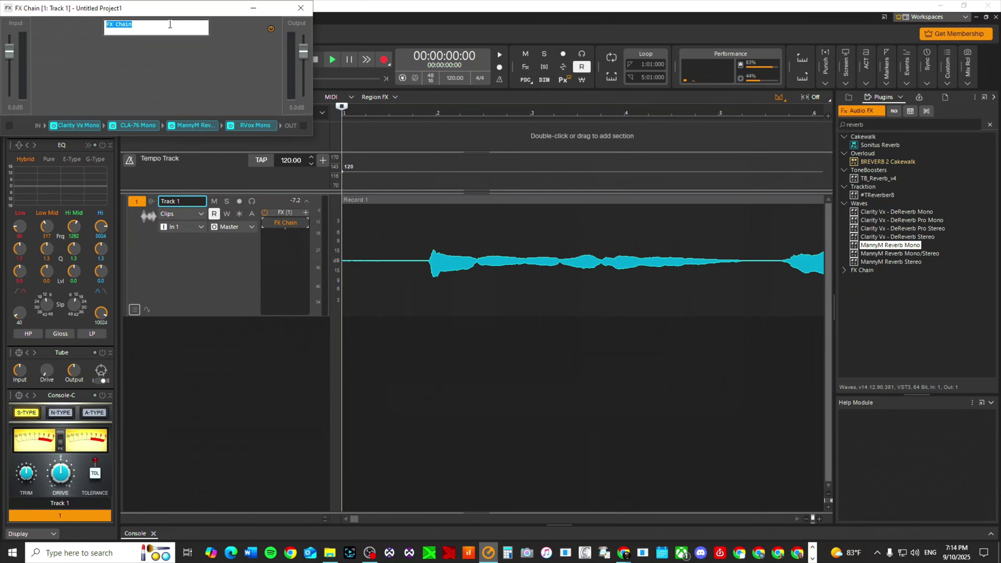
{"action": "type", "text": "JustDaNorm Vox"}
{"action": "key", "text": "Return"}
{"action": "key", "text": "Escape"}
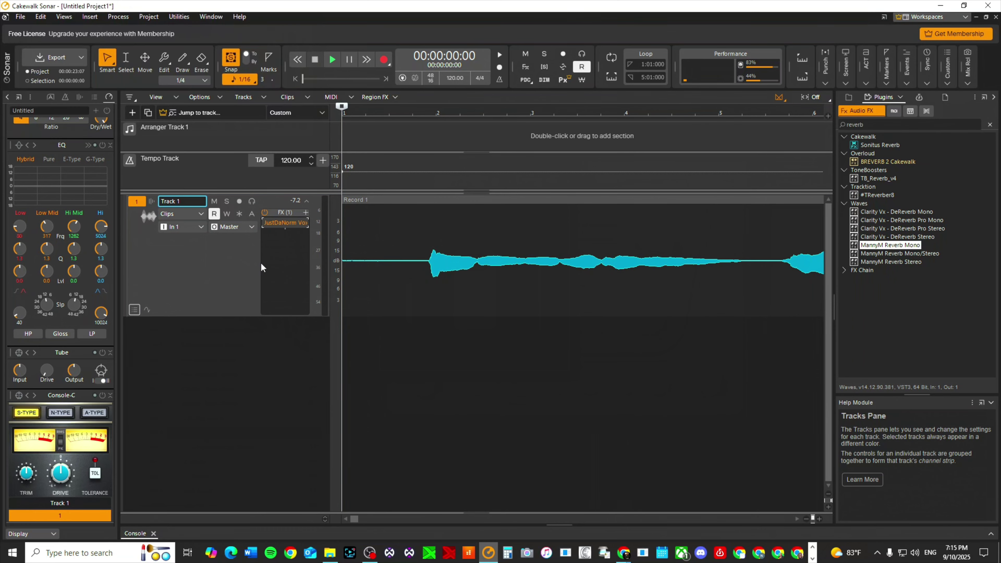
Step: Save Track 1's FX rack as an FX Chain preset named JustDaNorm Vox in the FX Chain Presets folder
{"action": "right_click", "coordinate": [286, 223]}
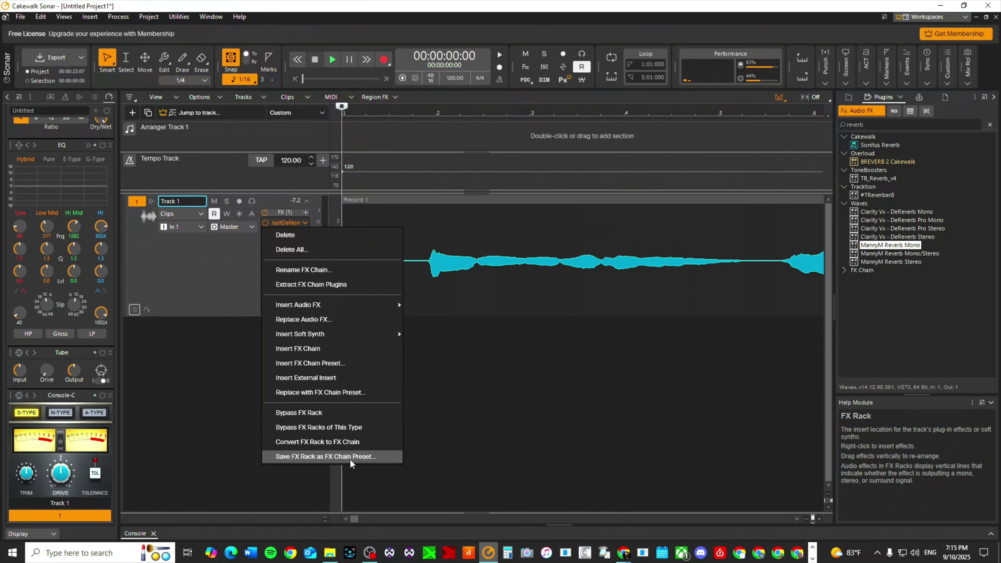
{"action": "left_click", "coordinate": [329, 457]}
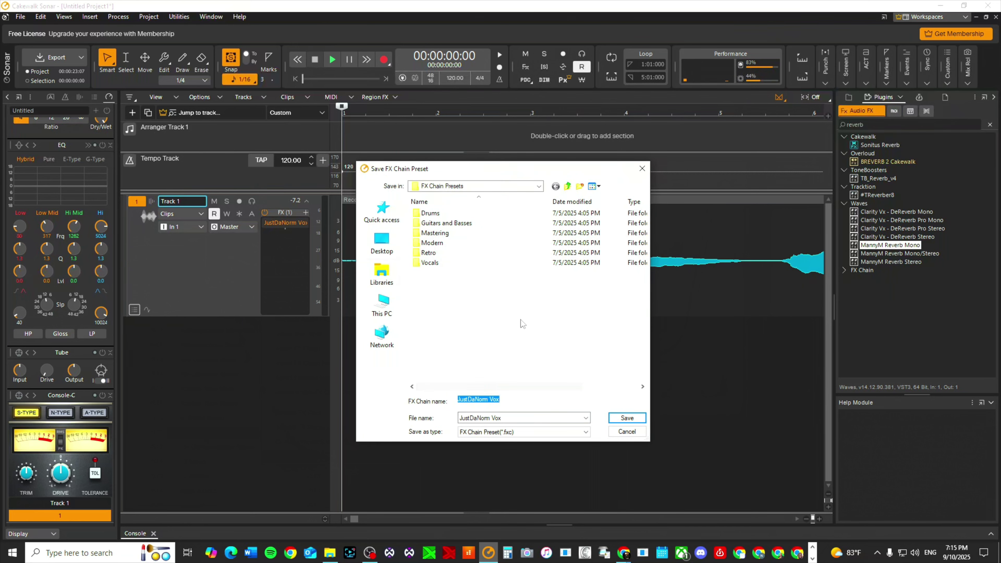
{"action": "left_click", "coordinate": [627, 418]}
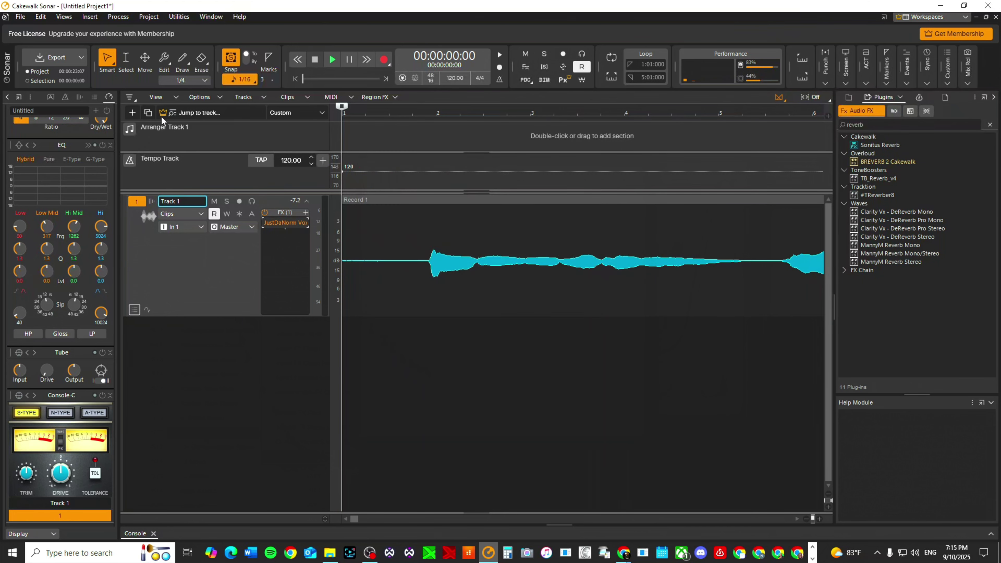
Step: Delete the FX Chain from Track 1's FX rack and insert the saved preset JustDaNorm Vox.fxc in its place
{"action": "right_click", "coordinate": [295, 233]}
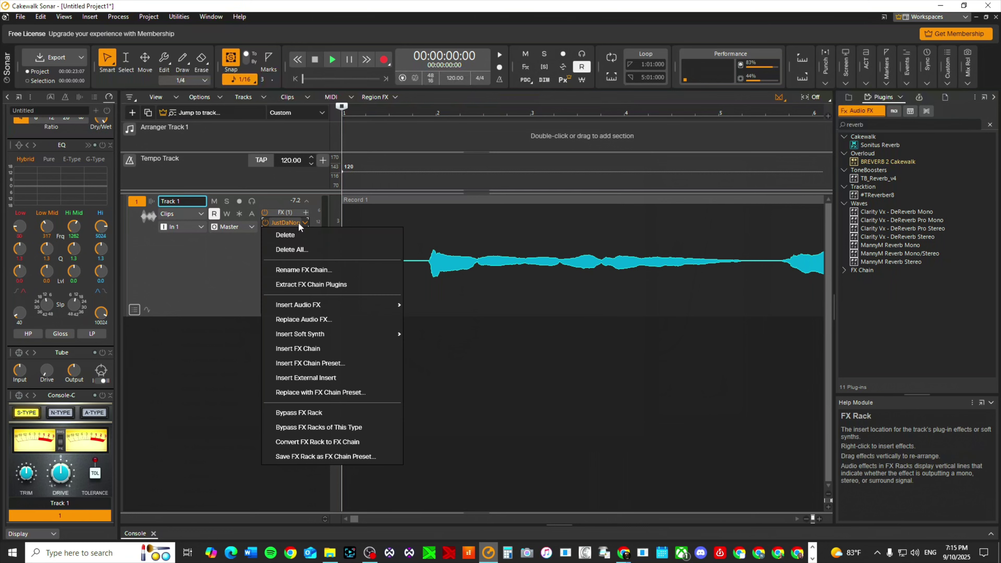
{"action": "left_click", "coordinate": [298, 228]}
{"action": "left_click", "coordinate": [306, 212]}
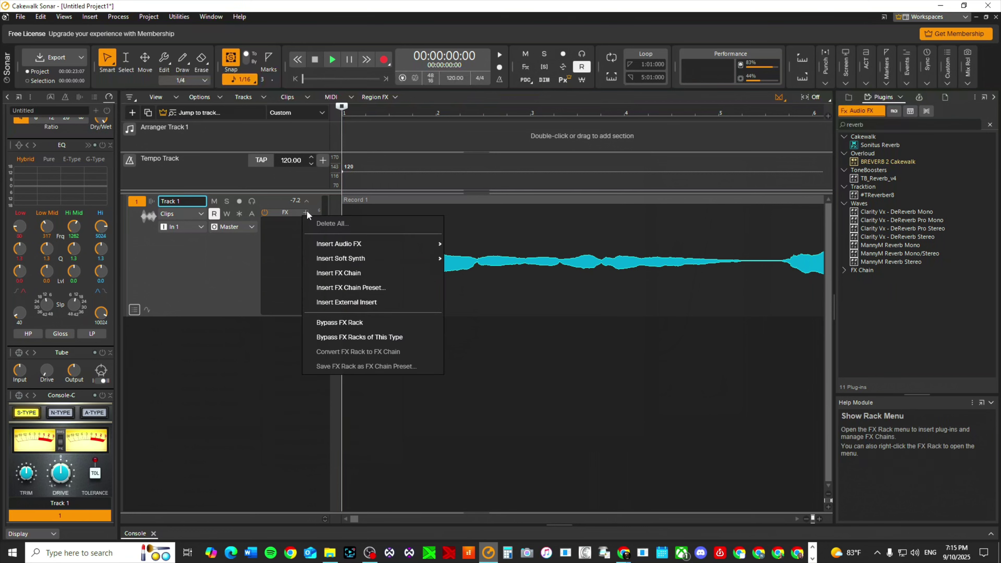
{"action": "mouse_move", "coordinate": [355, 242]}
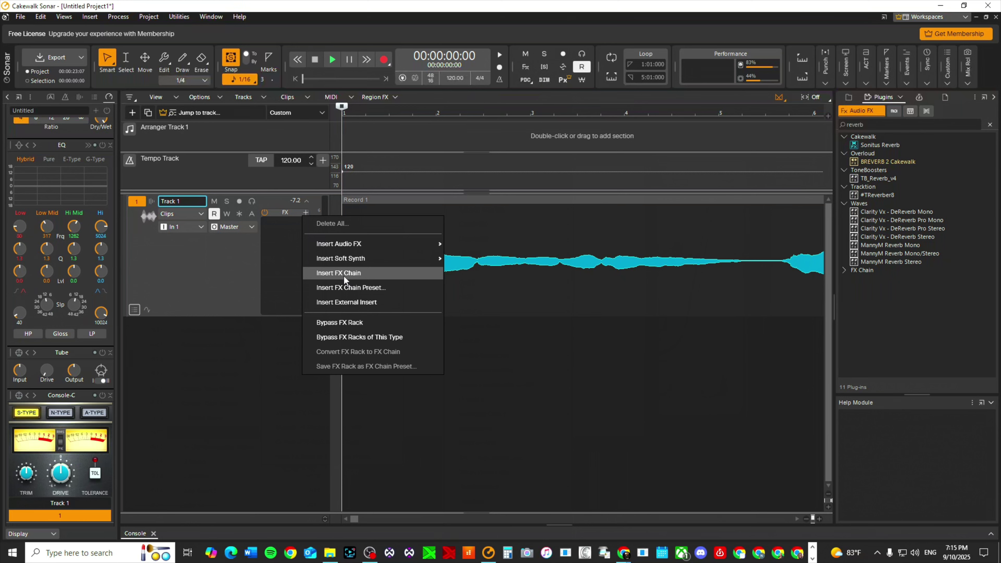
{"action": "left_click", "coordinate": [389, 288]}
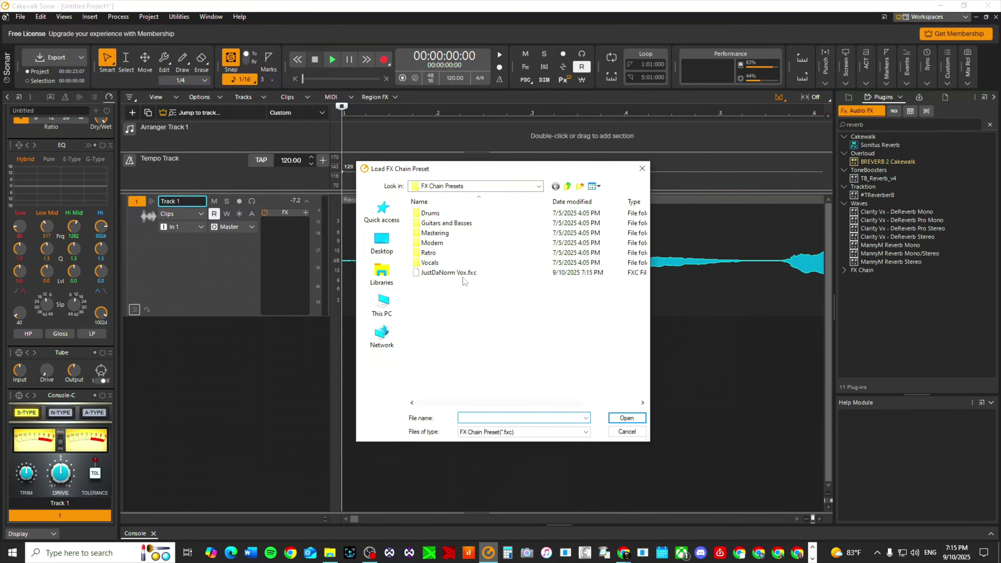
{"action": "left_click", "coordinate": [460, 273]}
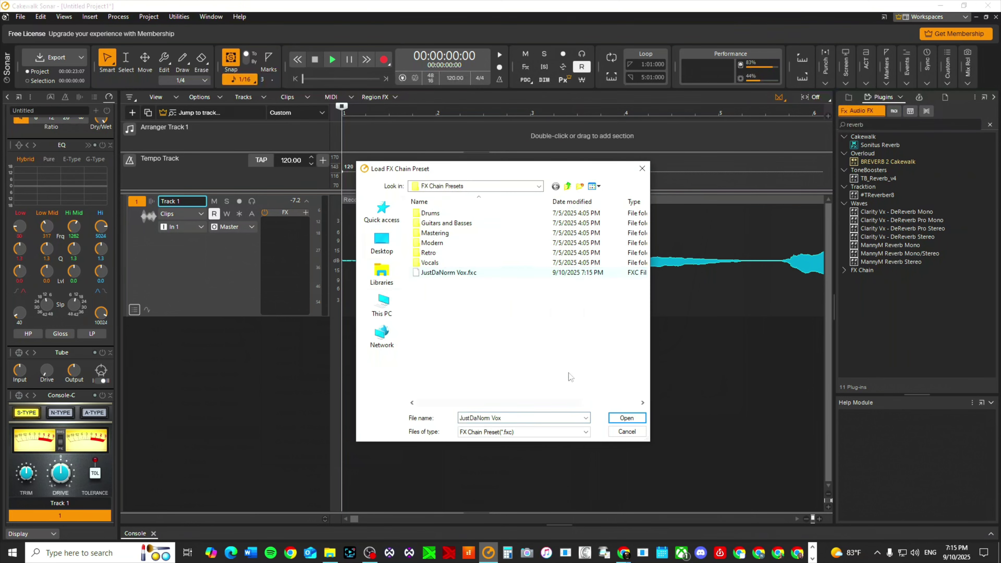
{"action": "left_click", "coordinate": [636, 419]}
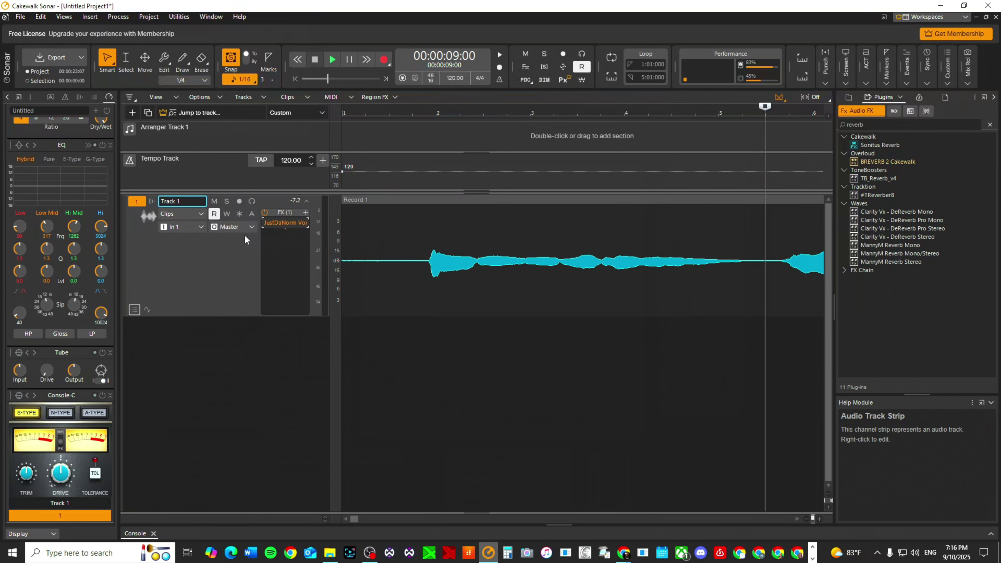
Step: Open the Cakewalk Plug-in Manager and start a scan for VST plug-ins
{"action": "left_click", "coordinate": [161, 19]}
{"action": "mouse_move", "coordinate": [184, 24]}
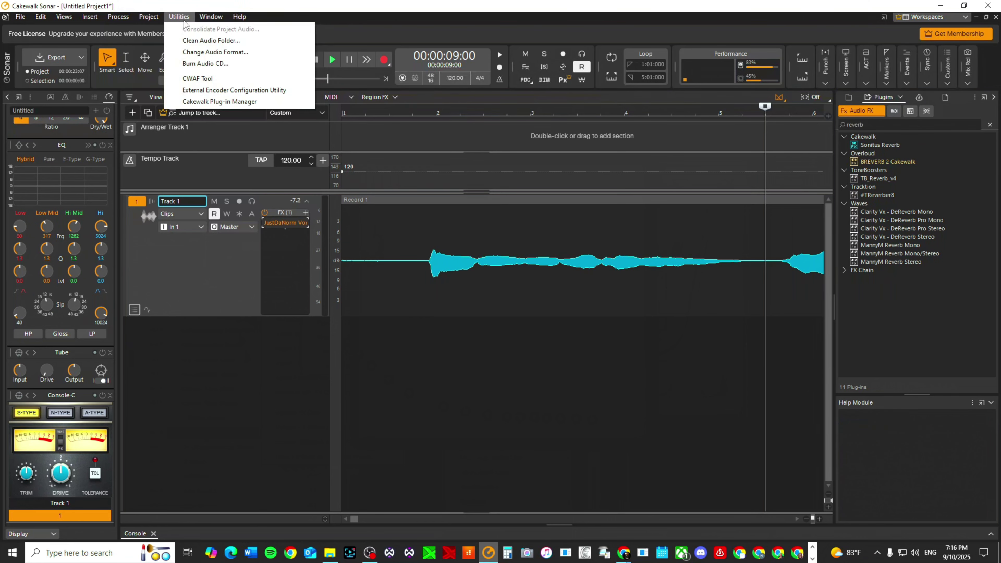
{"action": "left_click", "coordinate": [219, 102]}
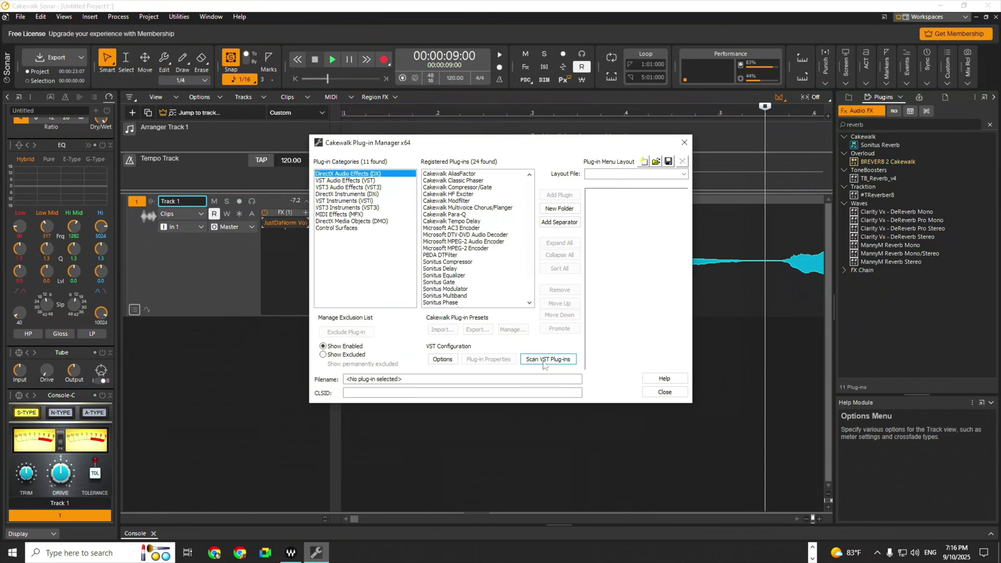
{"action": "left_click", "coordinate": [544, 360]}
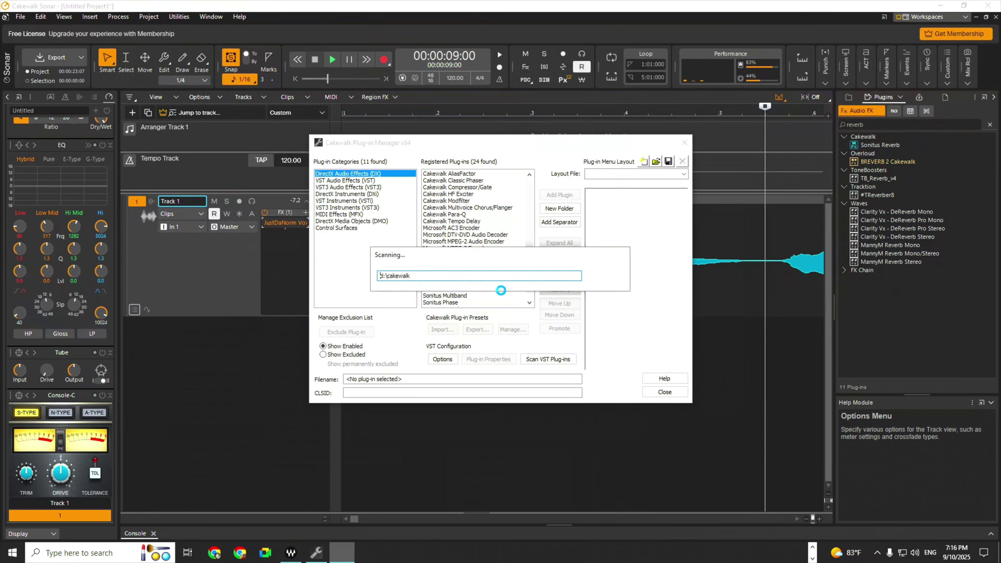